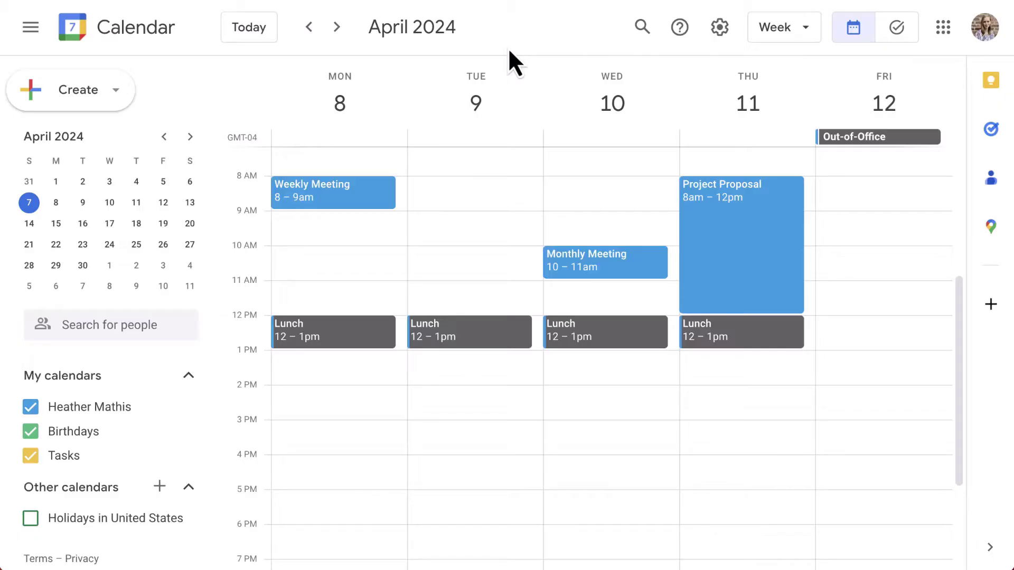
Step: Start a new event from the Create menu, then discard the empty draft
{"action": "left_click", "coordinate": [97, 89]}
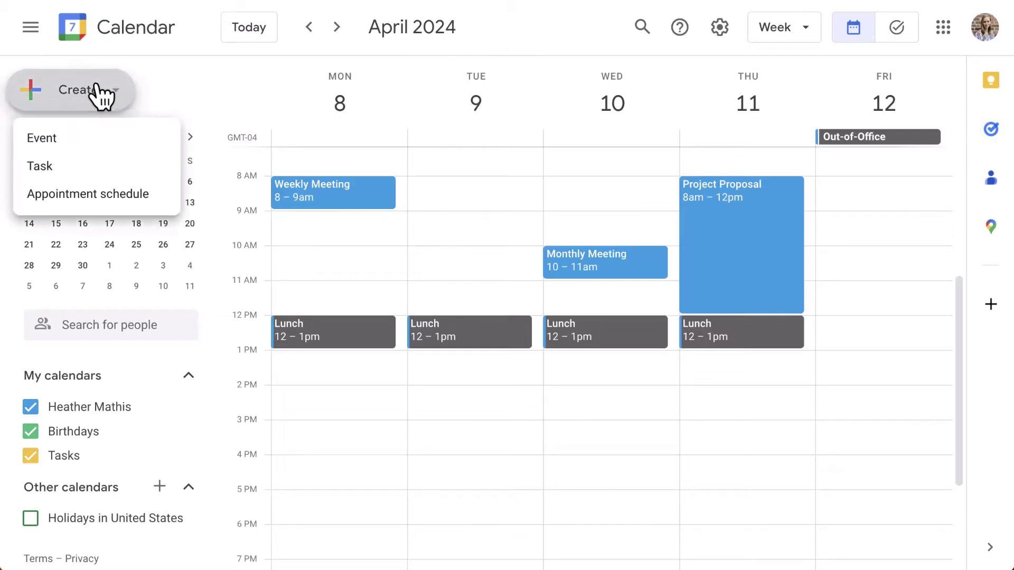
{"action": "left_click", "coordinate": [111, 140]}
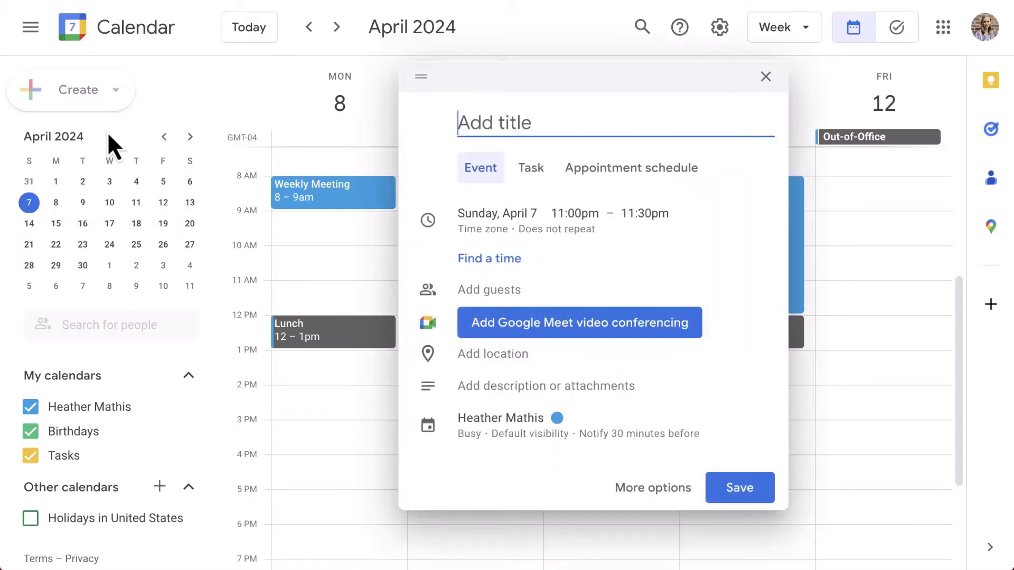
{"action": "left_click", "coordinate": [765, 76]}
Step: Block out Tuesday from 8am into the afternoon, then discard that draft
{"action": "left_click_drag", "start_coordinate": [438, 185], "coordinate": [467, 457]}
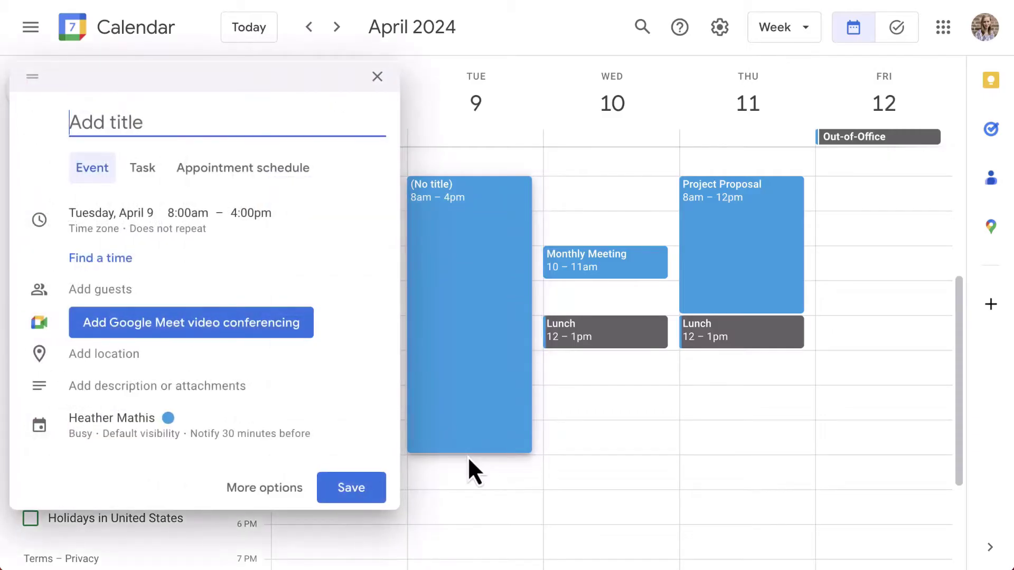
{"action": "left_click", "coordinate": [383, 86]}
{"action": "left_click", "coordinate": [383, 86]}
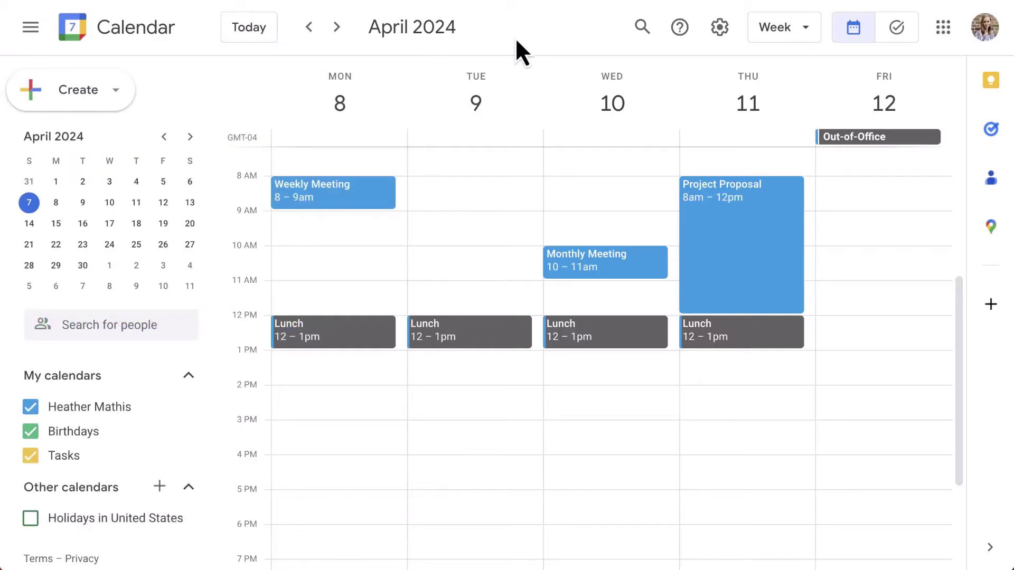
Step: Open and close the full-page event editor with C, then start a 2:00pm Monday, April 8 event
{"action": "key", "text": "c"}
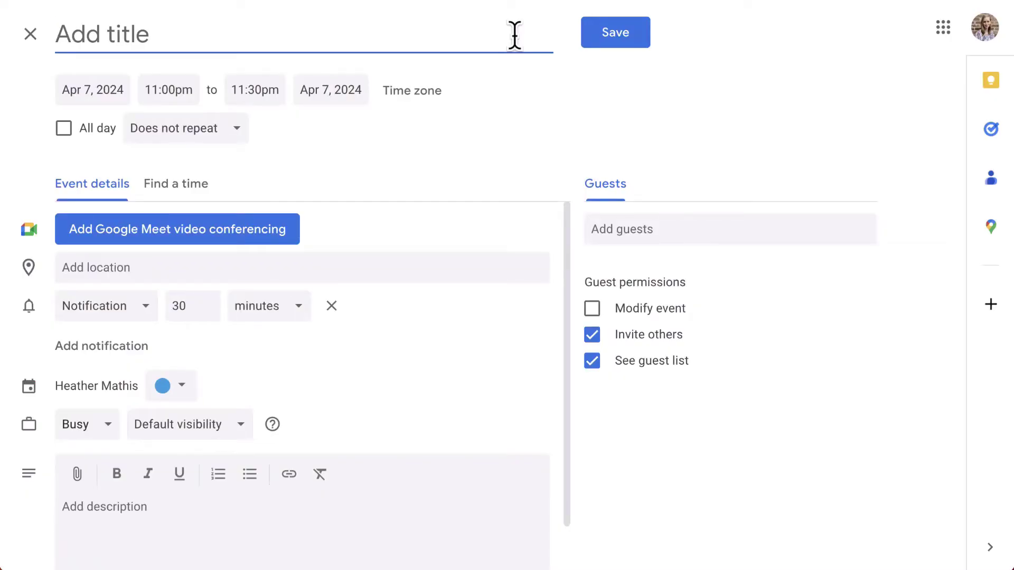
{"action": "left_click", "coordinate": [32, 34]}
{"action": "left_click", "coordinate": [343, 395]}
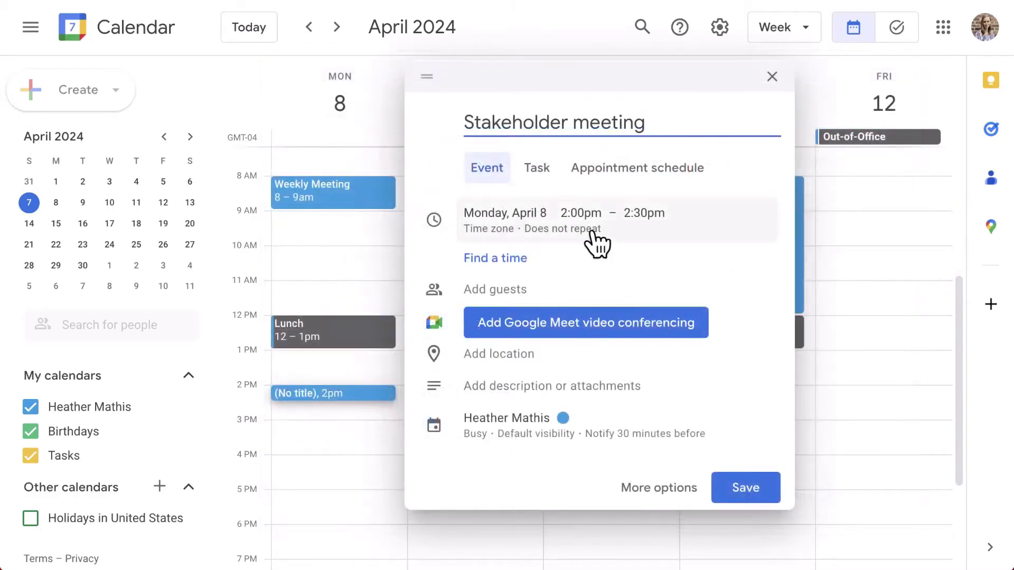
Step: Change the Stakeholder meeting's end time to 2:45pm
{"action": "left_click", "coordinate": [597, 244]}
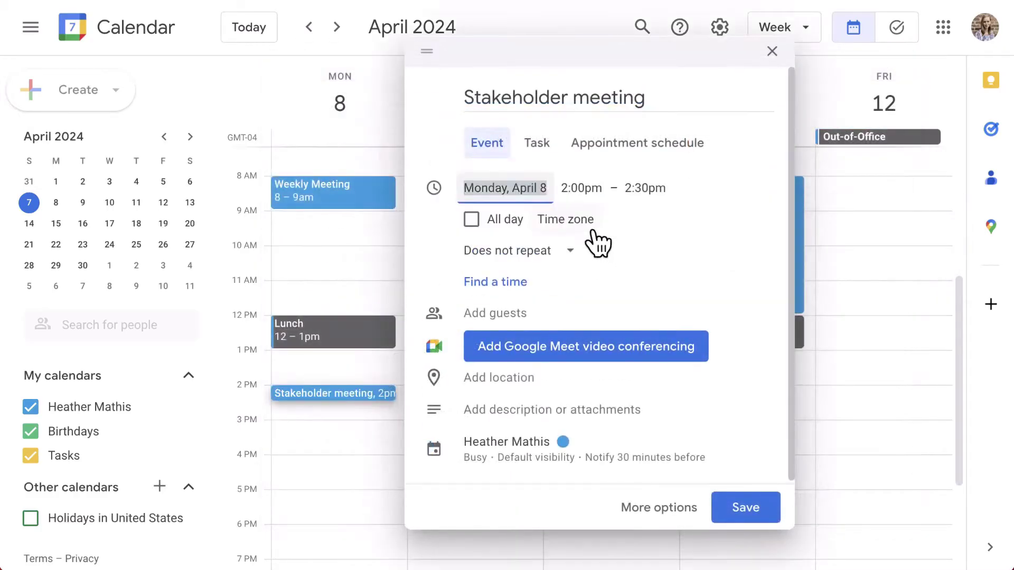
{"action": "left_click", "coordinate": [641, 188]}
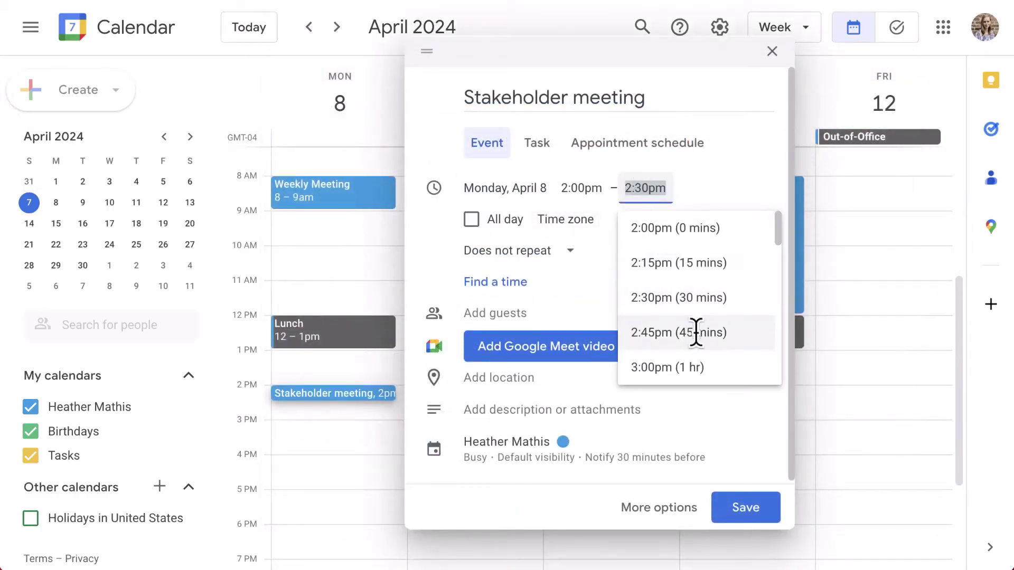
{"action": "left_click", "coordinate": [692, 333]}
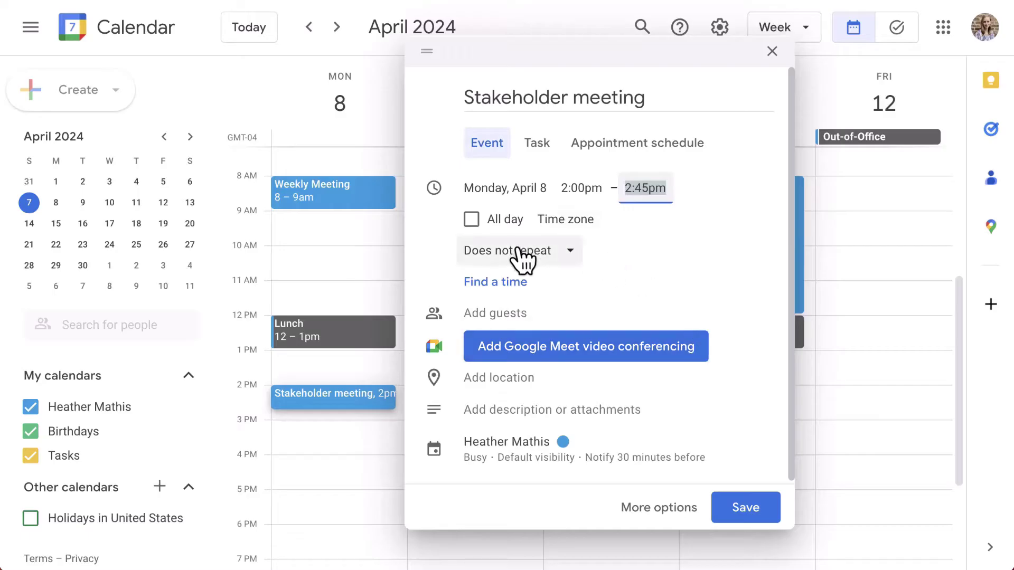
Step: Make the meeting repeat every 2 weeks on Monday, ending after 8 occurrences
{"action": "left_click", "coordinate": [566, 263]}
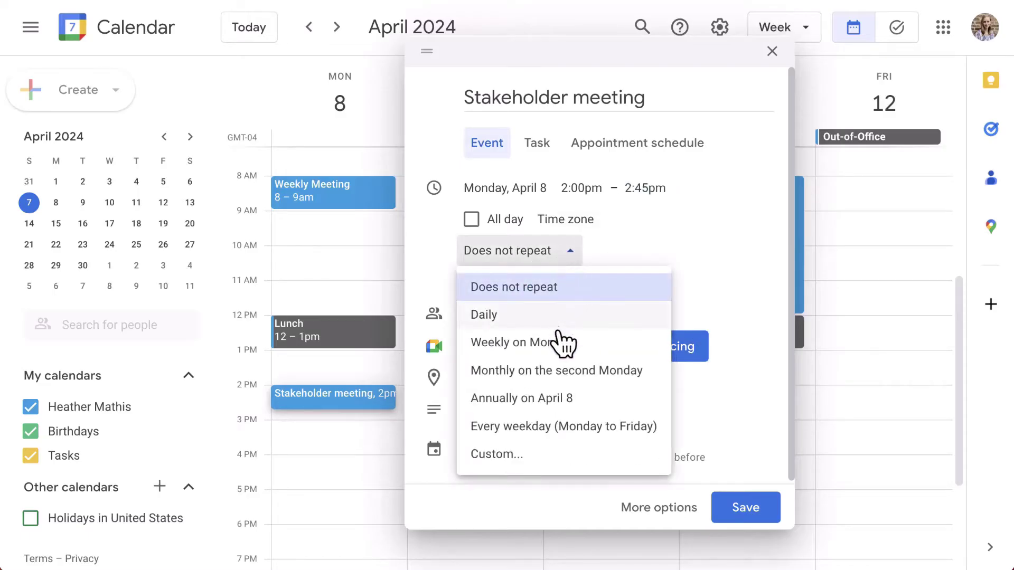
{"action": "left_click", "coordinate": [550, 459]}
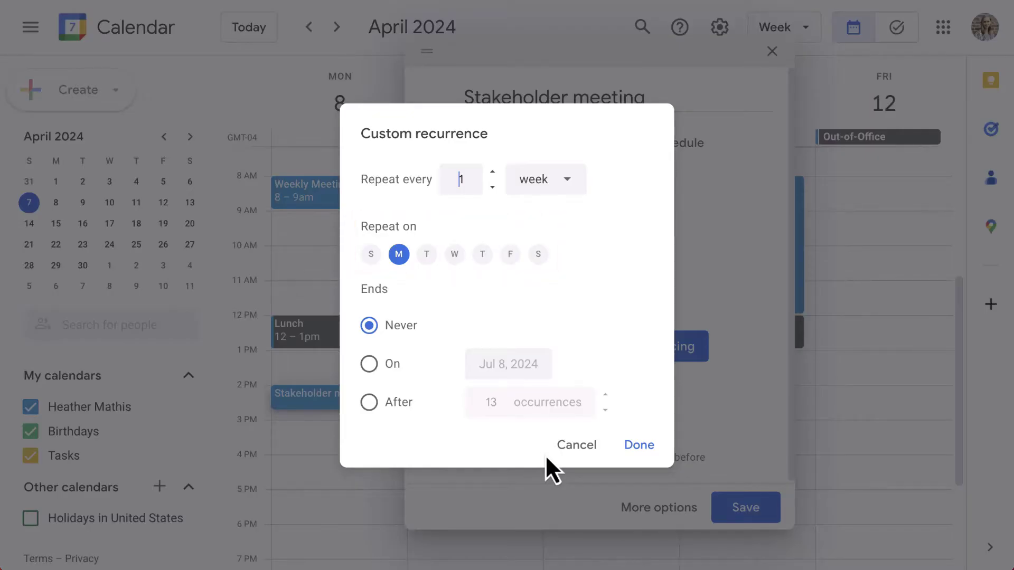
{"action": "key", "text": "Up"}
{"action": "left_click", "coordinate": [369, 365]}
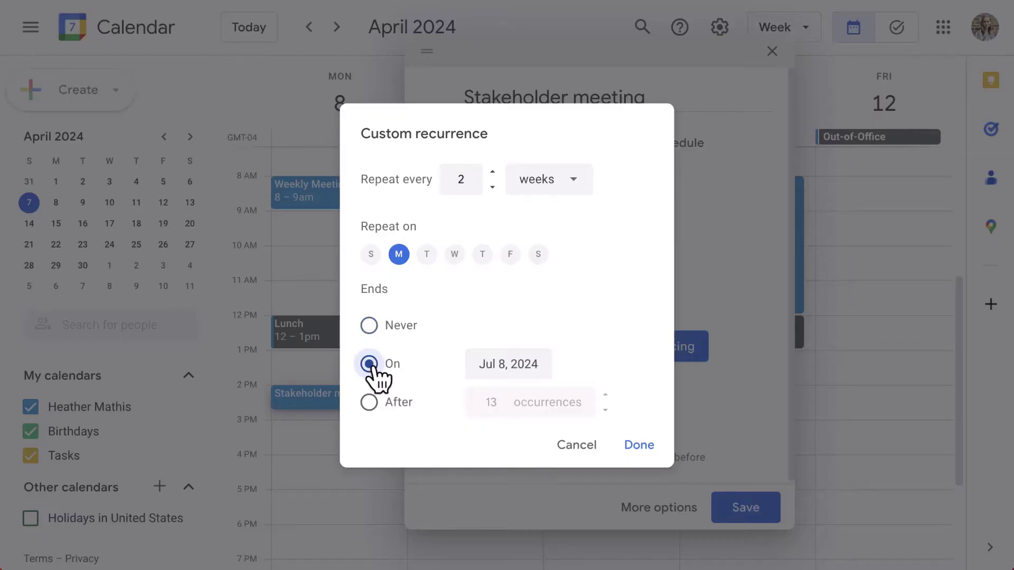
{"action": "left_click", "coordinate": [381, 403]}
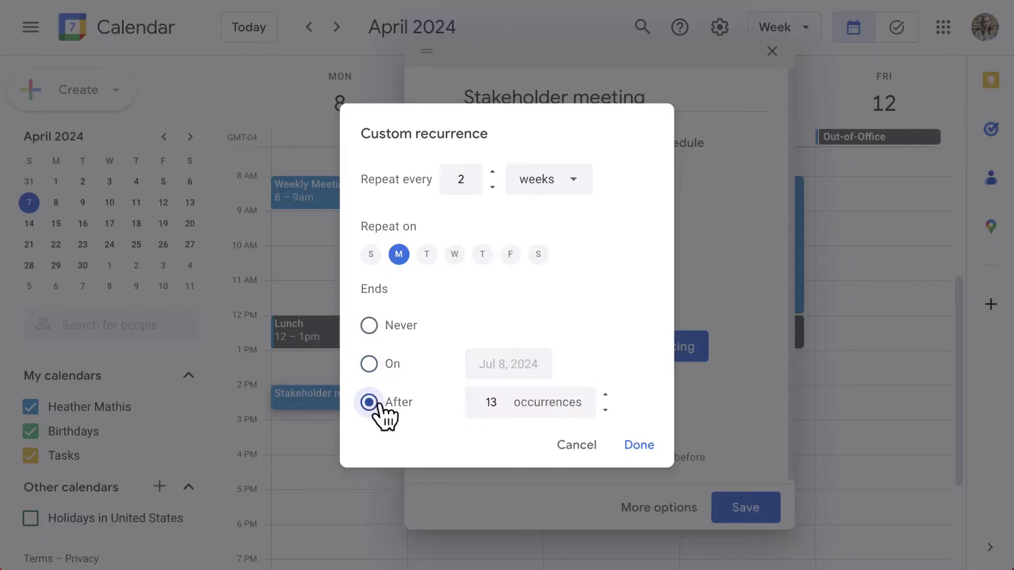
{"action": "left_click", "coordinate": [606, 411]}
{"action": "left_click", "coordinate": [606, 411]}
{"action": "left_click", "coordinate": [606, 410]}
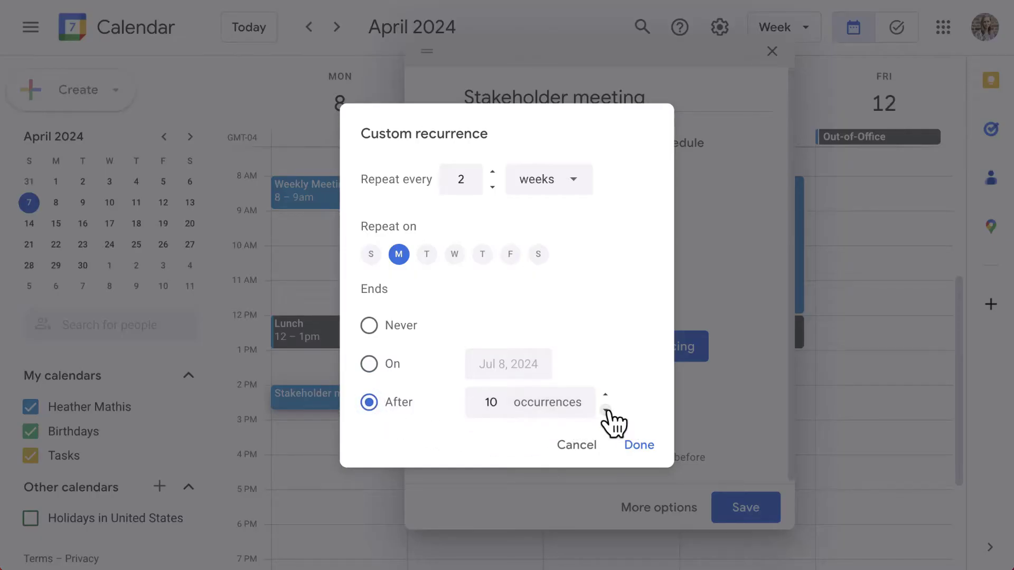
{"action": "left_click", "coordinate": [606, 411]}
{"action": "left_click", "coordinate": [605, 410]}
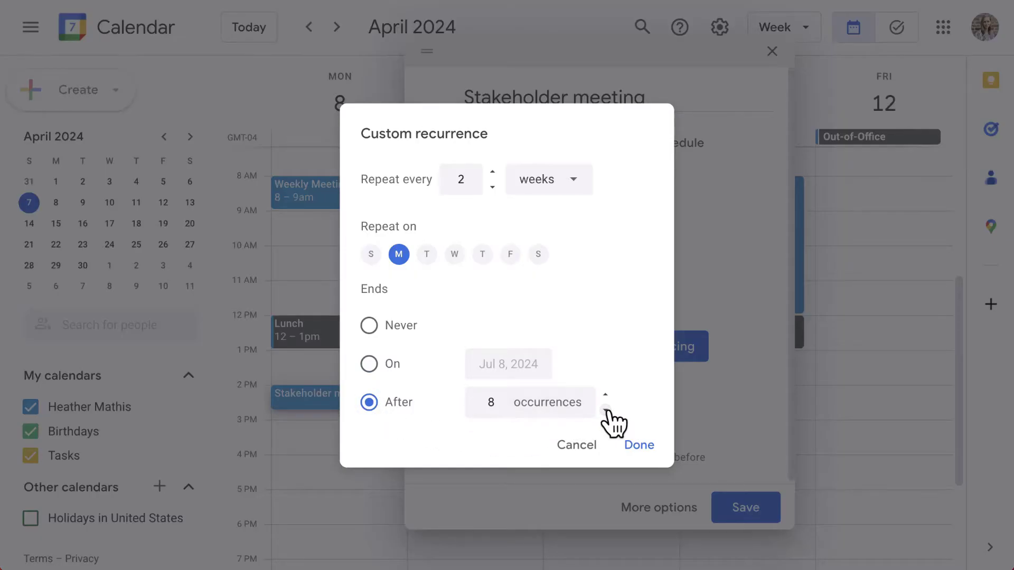
{"action": "left_click", "coordinate": [640, 447]}
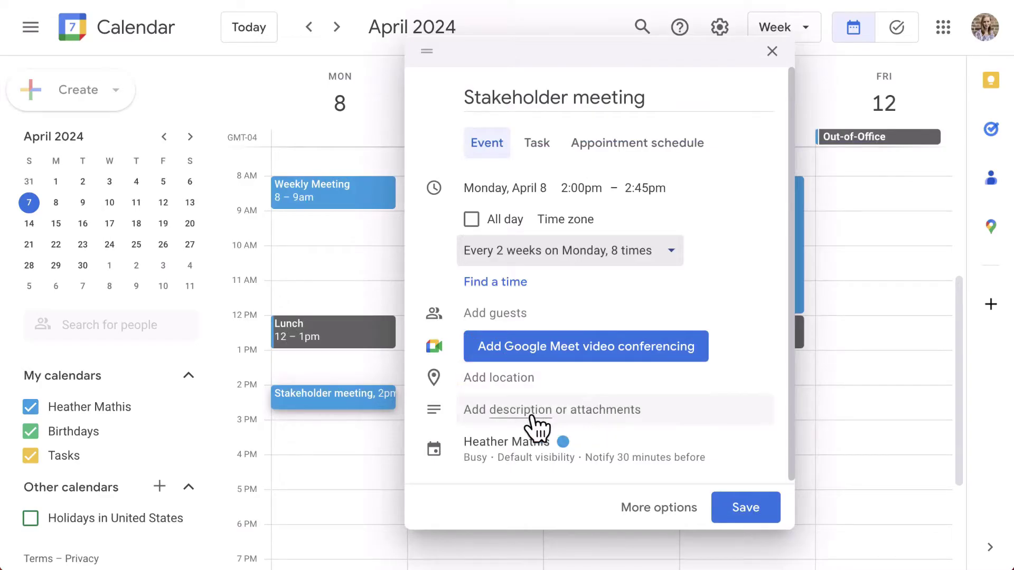
Step: Add the description intro 'By the end of this meeting, we will be able to:' and start a numbered list
{"action": "left_click", "coordinate": [505, 417]}
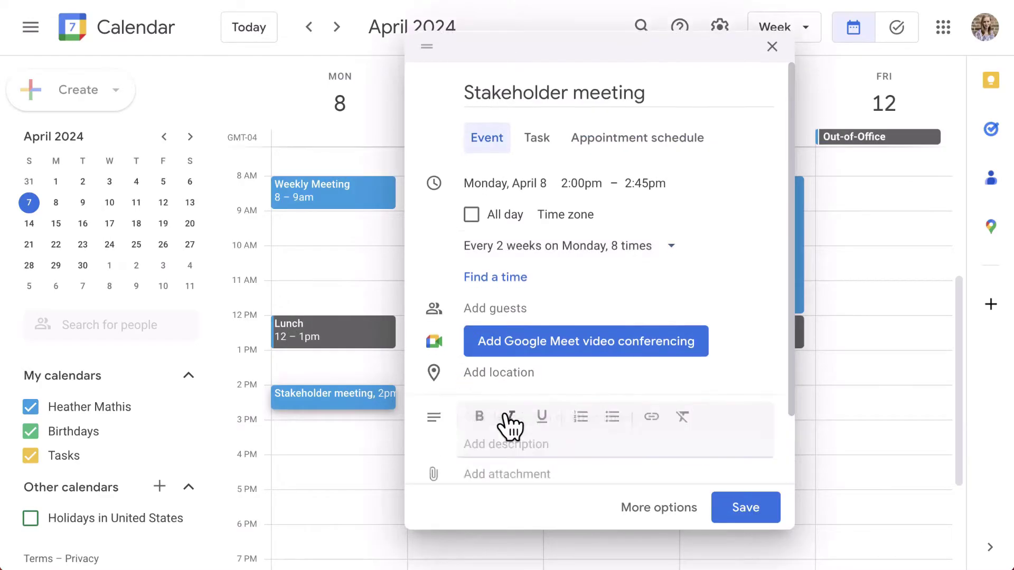
{"action": "scroll", "coordinate": [509, 422], "scroll_direction": "down", "scroll_amount": 2}
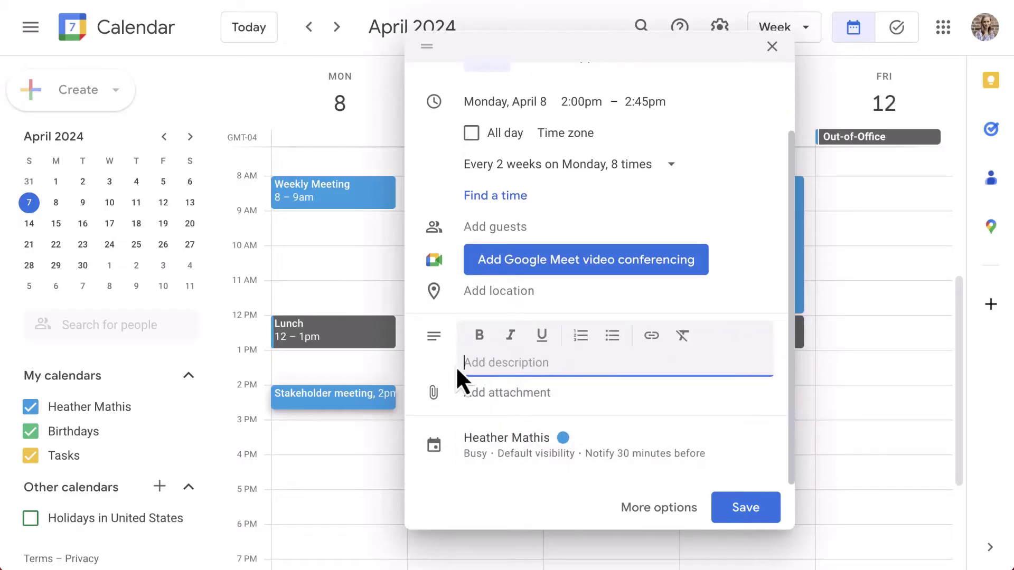
{"action": "type", "text": "By the end of this meeting"}
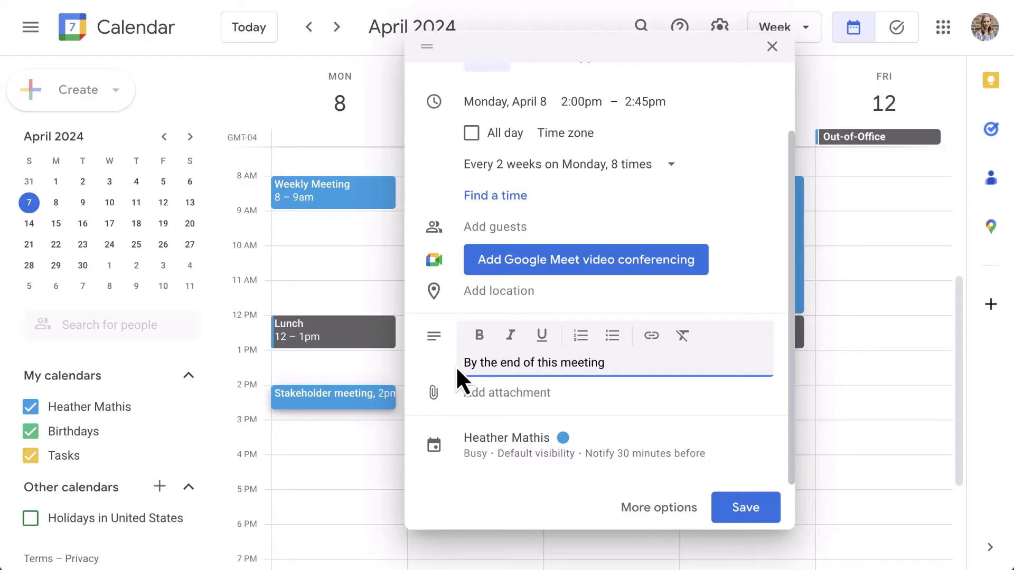
{"action": "type", "text": ", we will be able to:"}
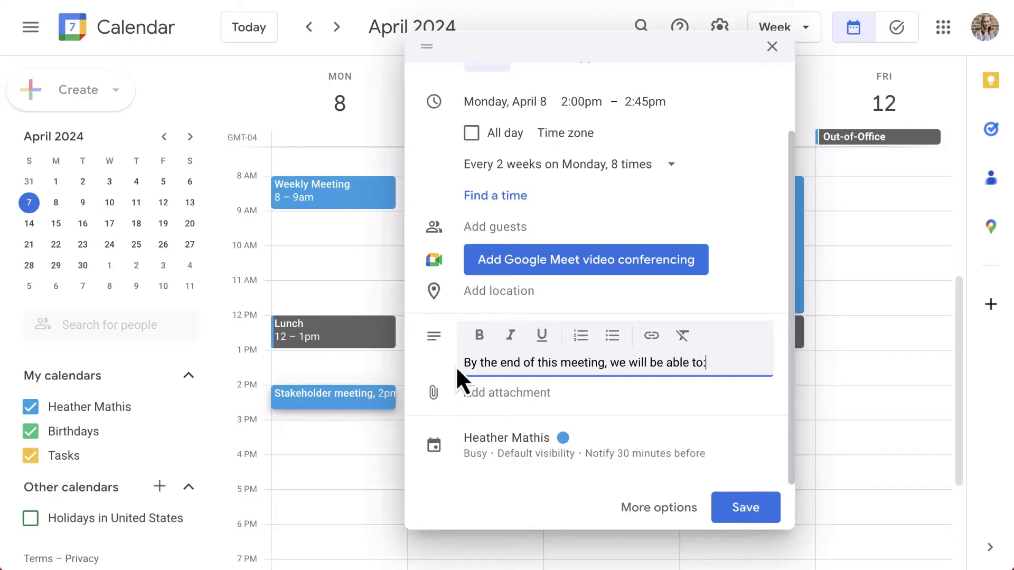
{"action": "key", "text": "Return"}
{"action": "left_click", "coordinate": [581, 335]}
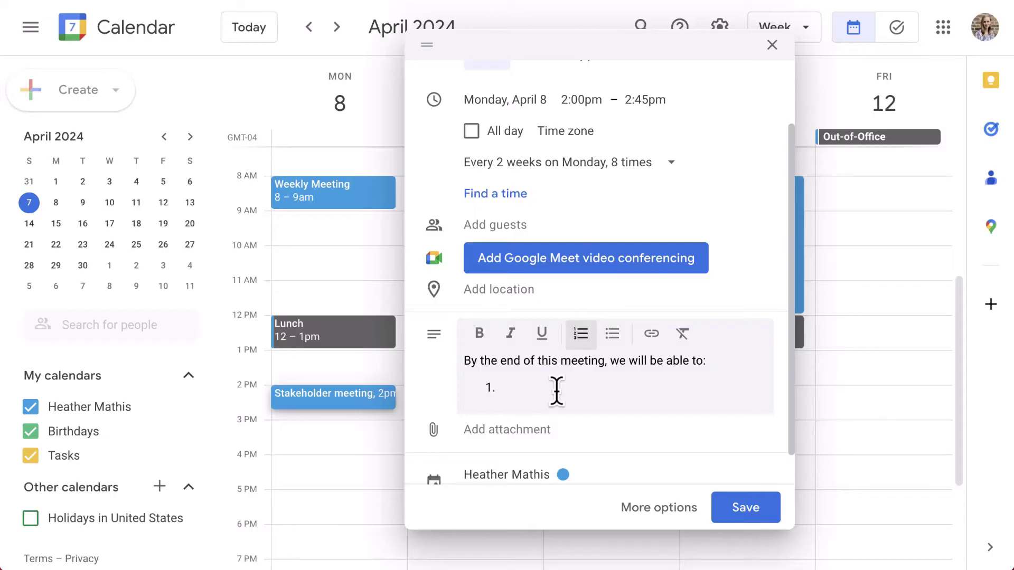
Step: Fill the numbered list with five items: Create, Discuss, Identify, Analyze and Plan
{"action": "type", "text": "Create...."}
{"action": "key", "text": "Return"}
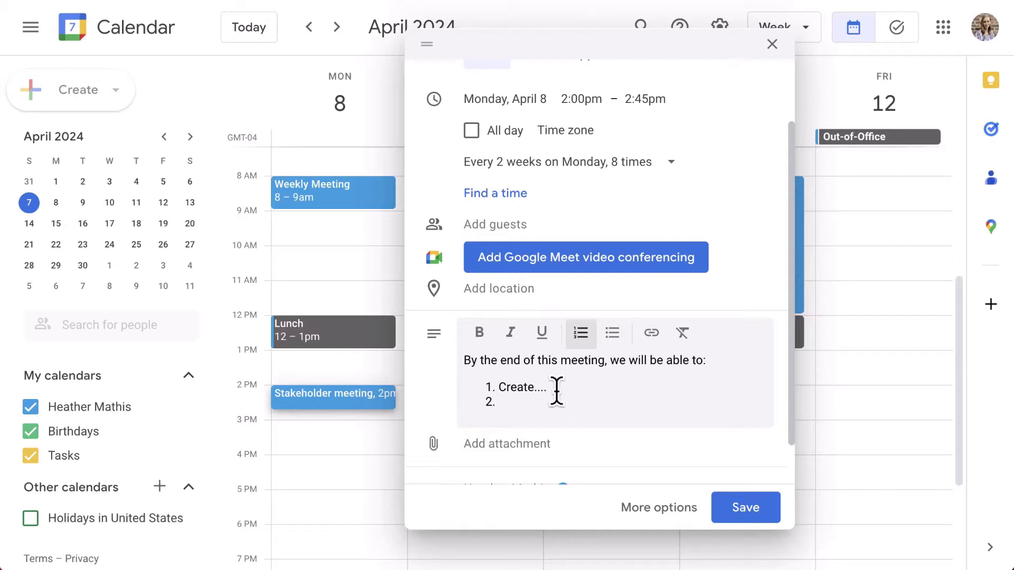
{"action": "type", "text": "Discuss..."}
{"action": "key", "text": "Return"}
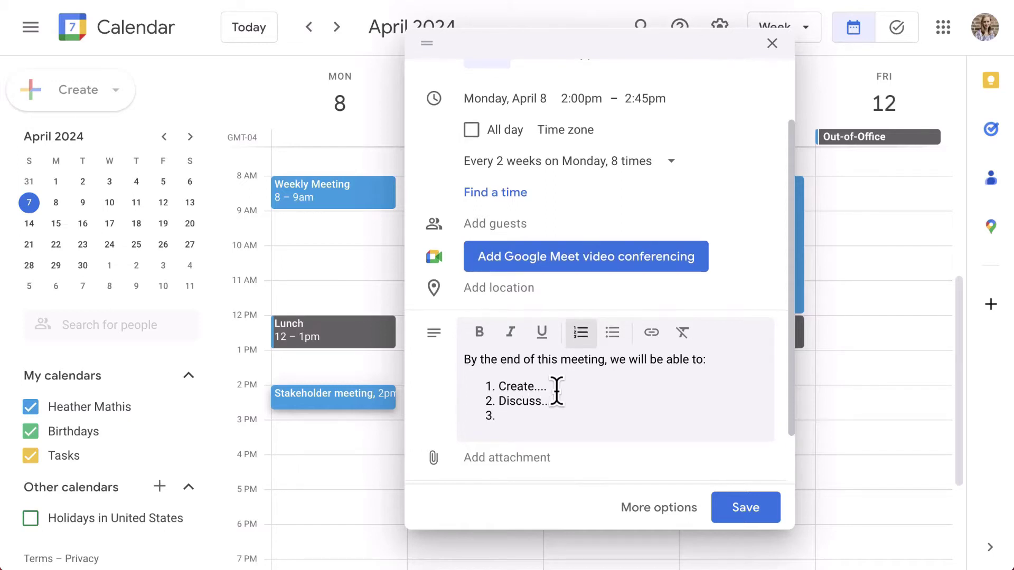
{"action": "type", "text": "Identify...."}
{"action": "key", "text": "Return"}
{"action": "type", "text": "An"}
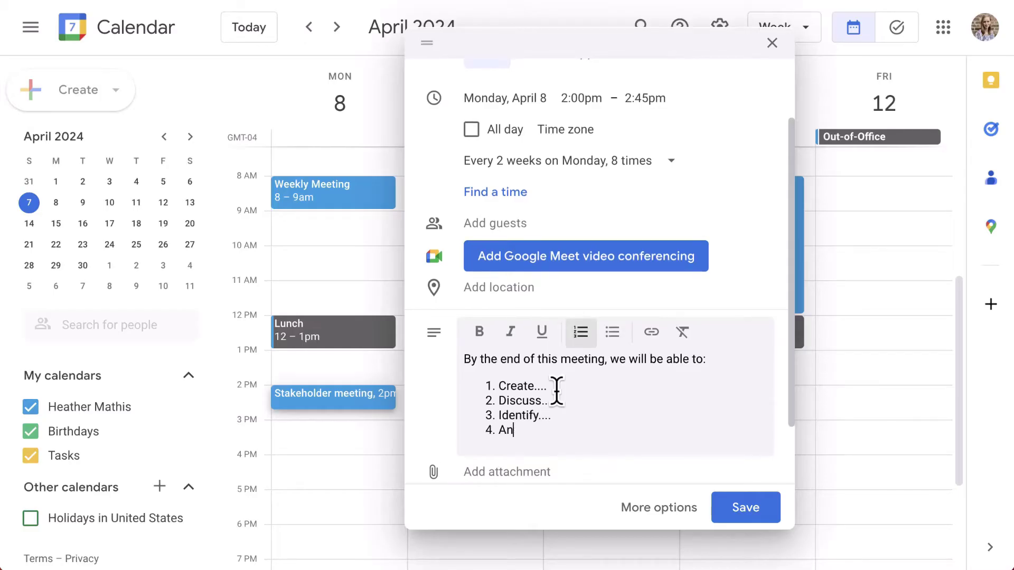
{"action": "type", "text": "alyze..."}
{"action": "key", "text": "Return"}
{"action": "type", "text": "Plan..."}
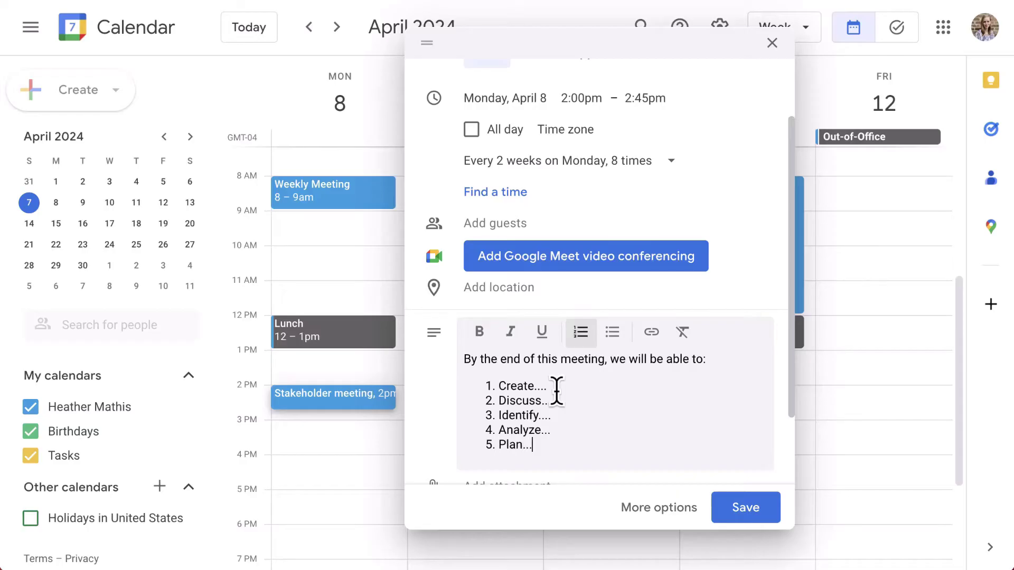
{"action": "scroll", "coordinate": [587, 409], "scroll_direction": "down", "scroll_amount": 1}
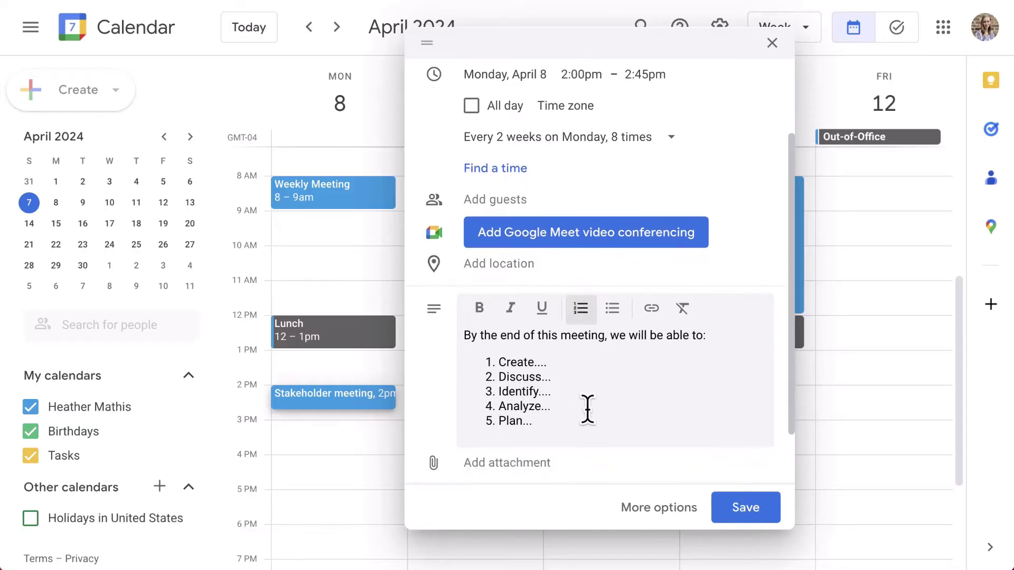
Step: Add the plain line 'Before attending, please complete the following:' below the numbered list
{"action": "key", "text": "Return"}
{"action": "key", "text": "Return"}
{"action": "type", "text": "Before "}
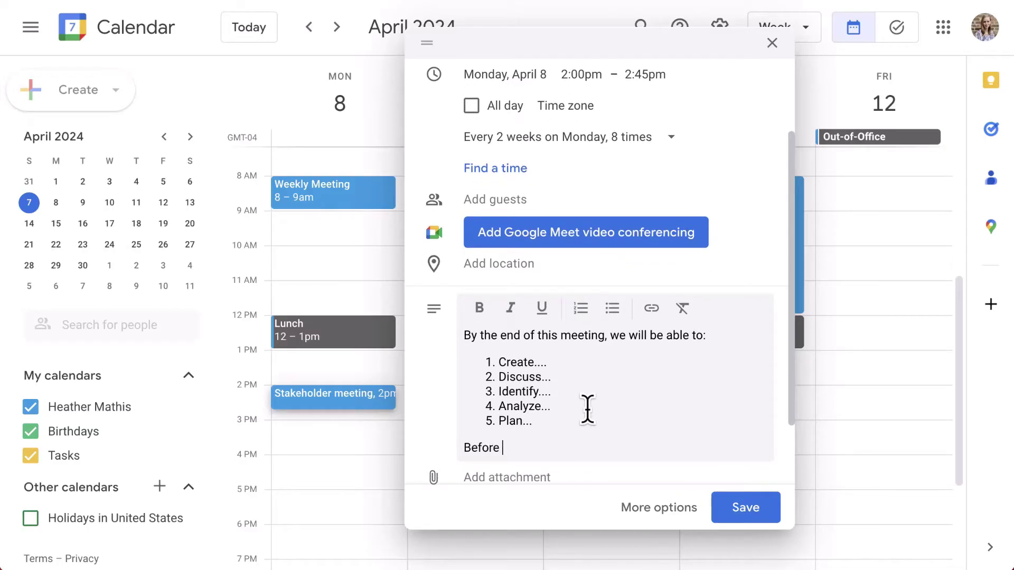
{"action": "type", "text": "attending, please"}
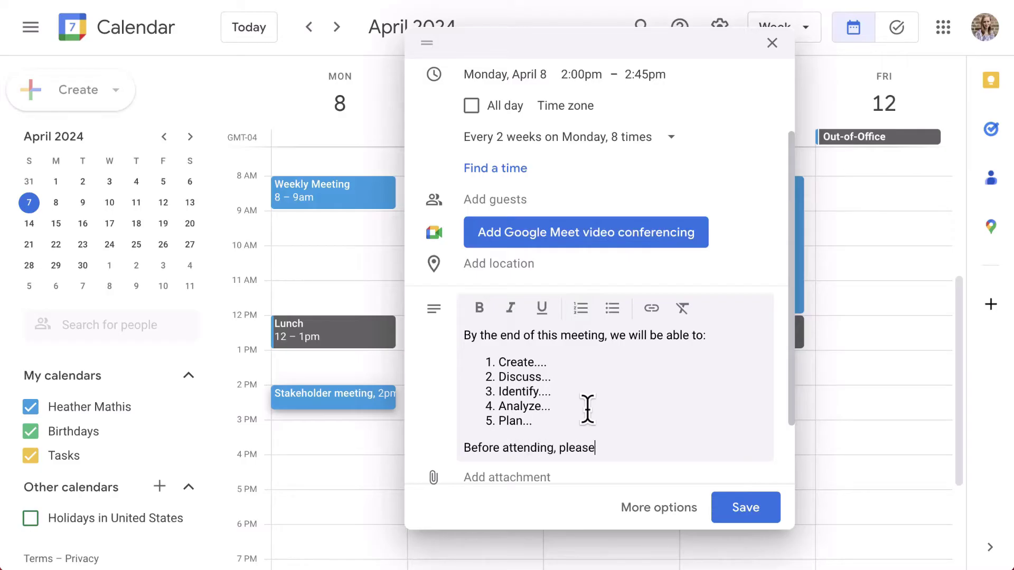
{"action": "type", "text": " complete the follo"}
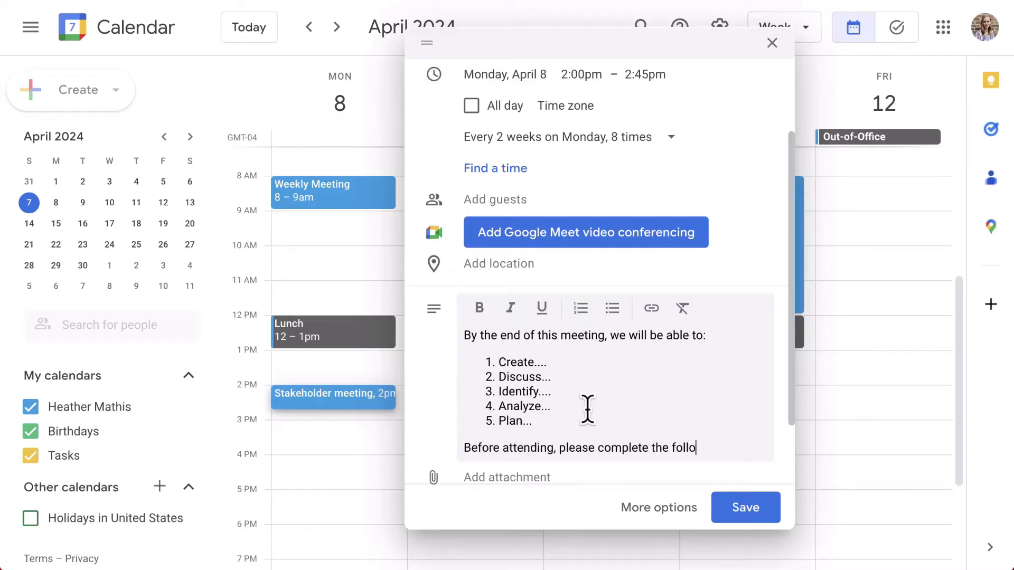
{"action": "type", "text": "wing:"}
{"action": "key", "text": "Return"}
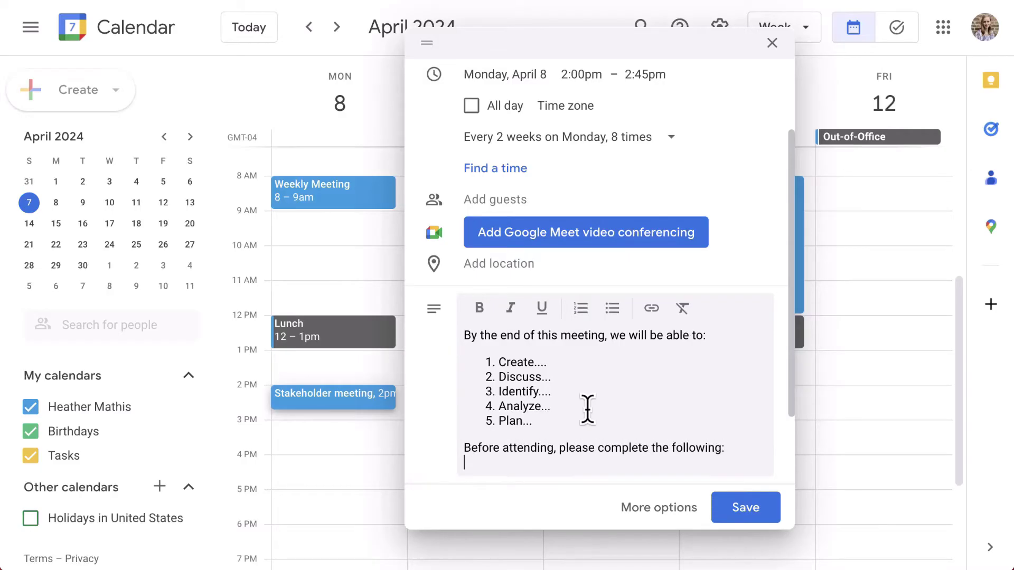
Step: Add bullets 'XYZ survey' and 'Consider strategies for XYZ situation'
{"action": "left_click", "coordinate": [612, 313]}
{"action": "scroll", "coordinate": [579, 384], "scroll_direction": "down", "scroll_amount": 2}
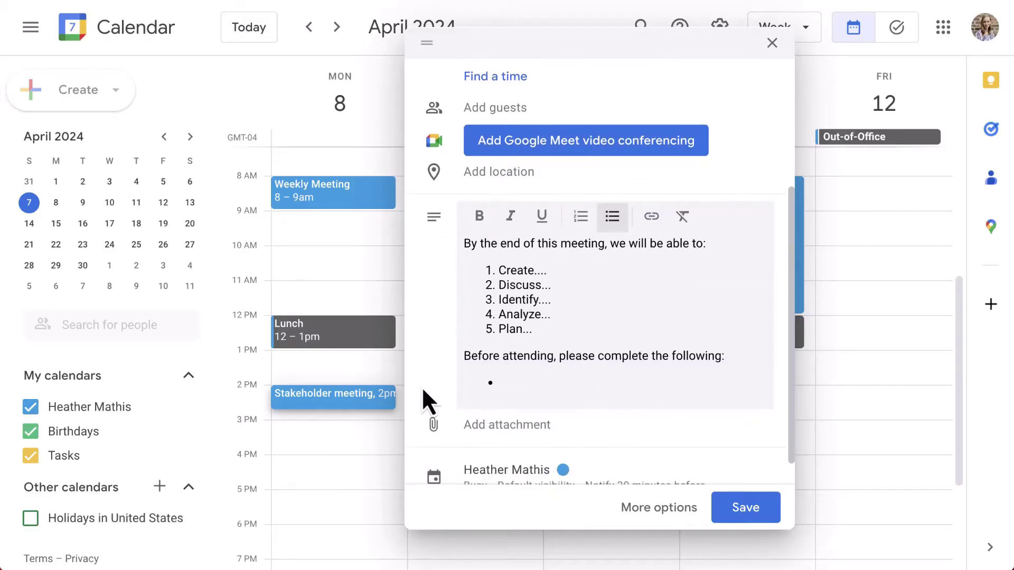
{"action": "type", "text": "XYZ survey"}
{"action": "key", "text": "Return"}
{"action": "type", "text": "Consider "}
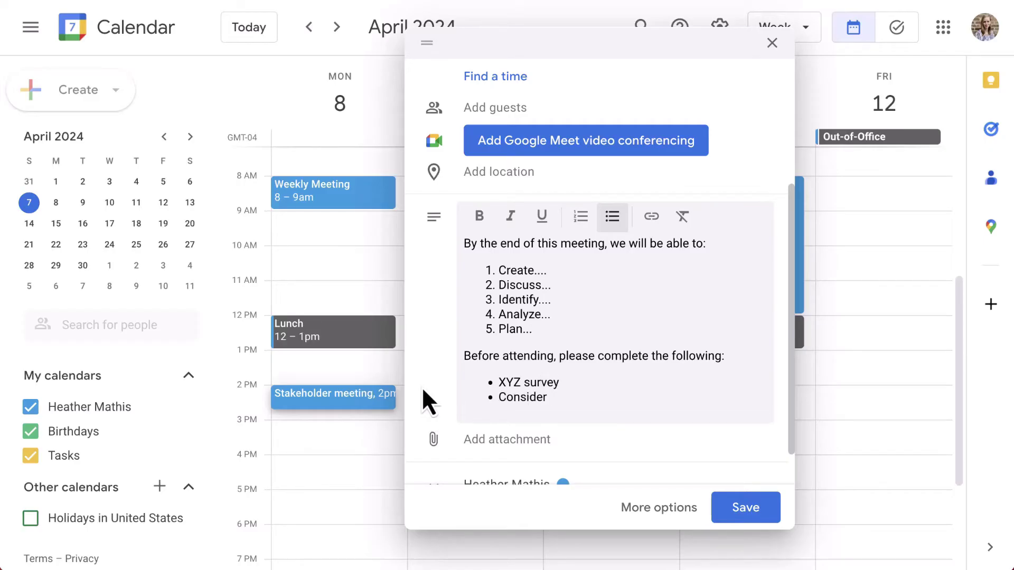
{"action": "type", "text": "strategies for XYZ "}
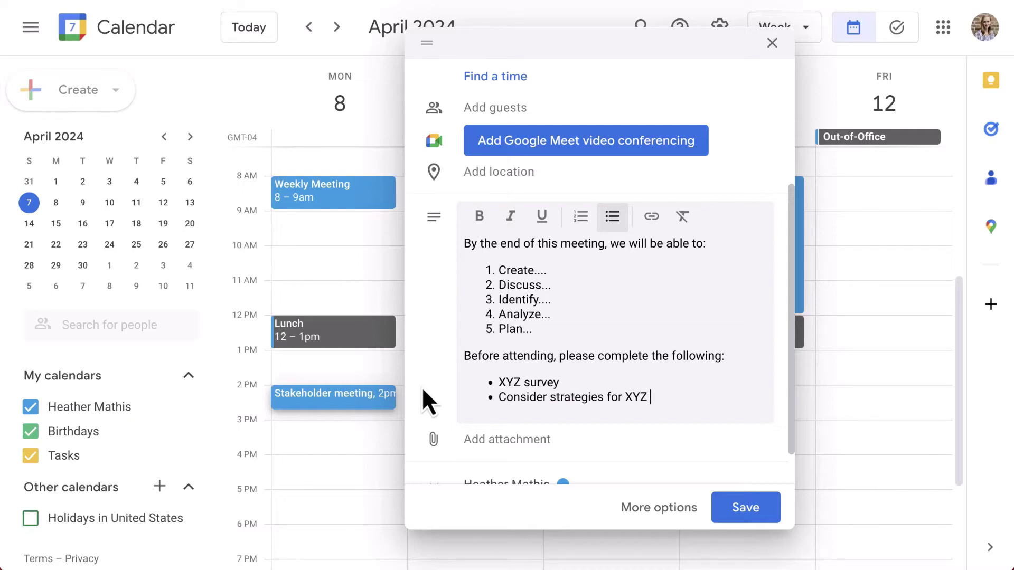
{"action": "type", "text": "situation"}
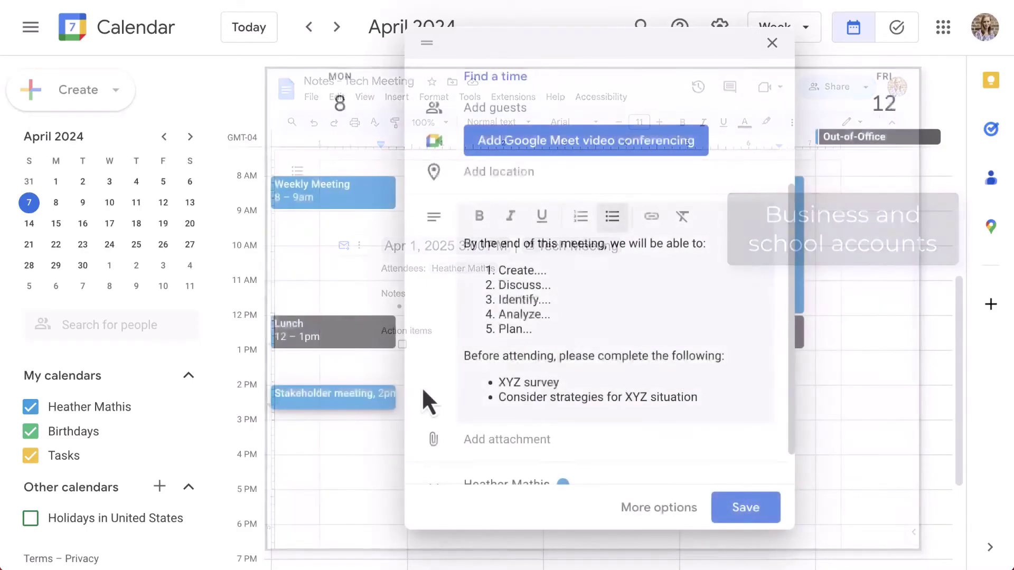
Step: Keep the meeting marked Busy with default visibility
{"action": "scroll", "coordinate": [434, 374], "scroll_direction": "down", "scroll_amount": 1}
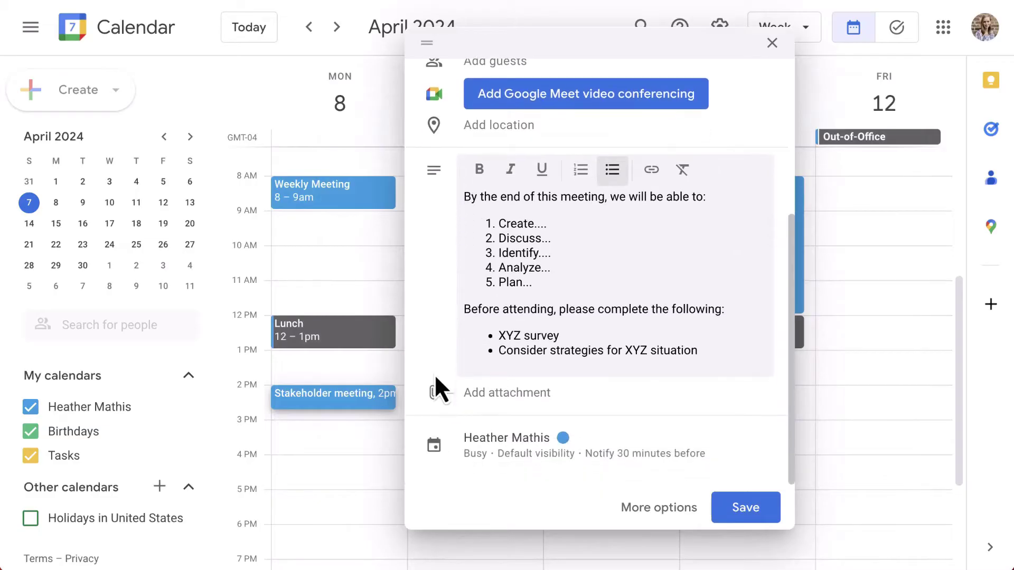
{"action": "left_click", "coordinate": [512, 456]}
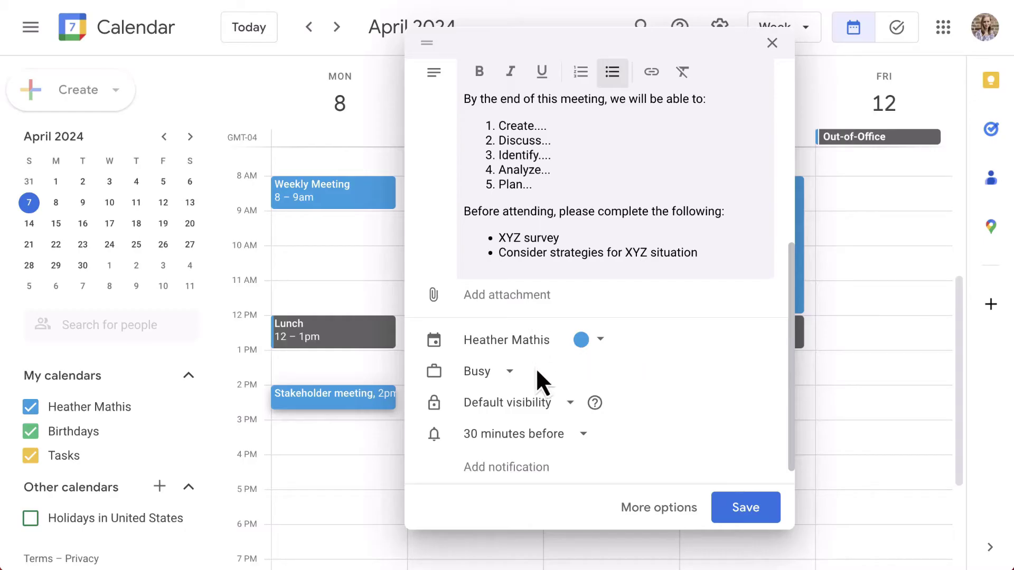
{"action": "left_click", "coordinate": [510, 371]}
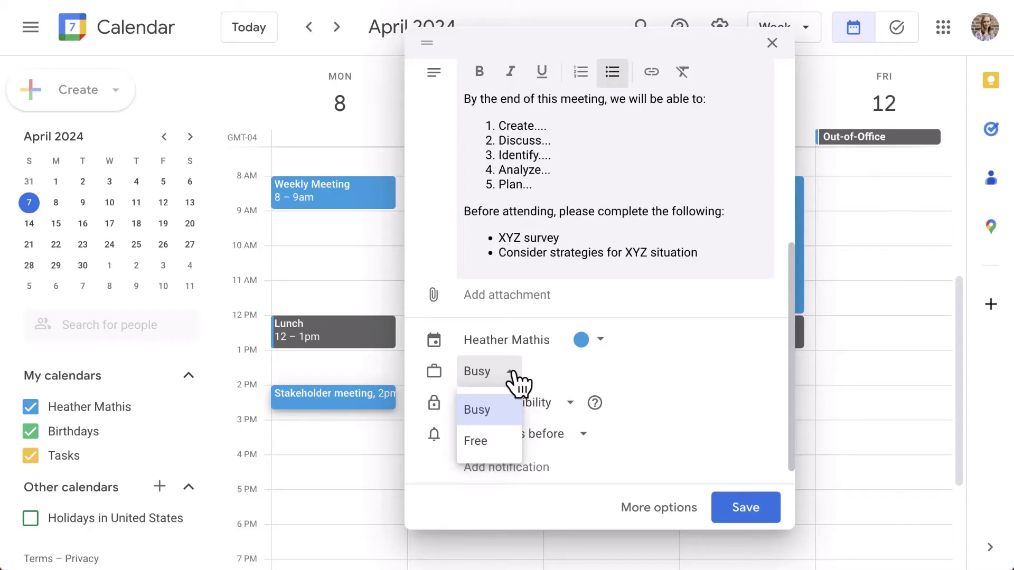
{"action": "left_click", "coordinate": [517, 376]}
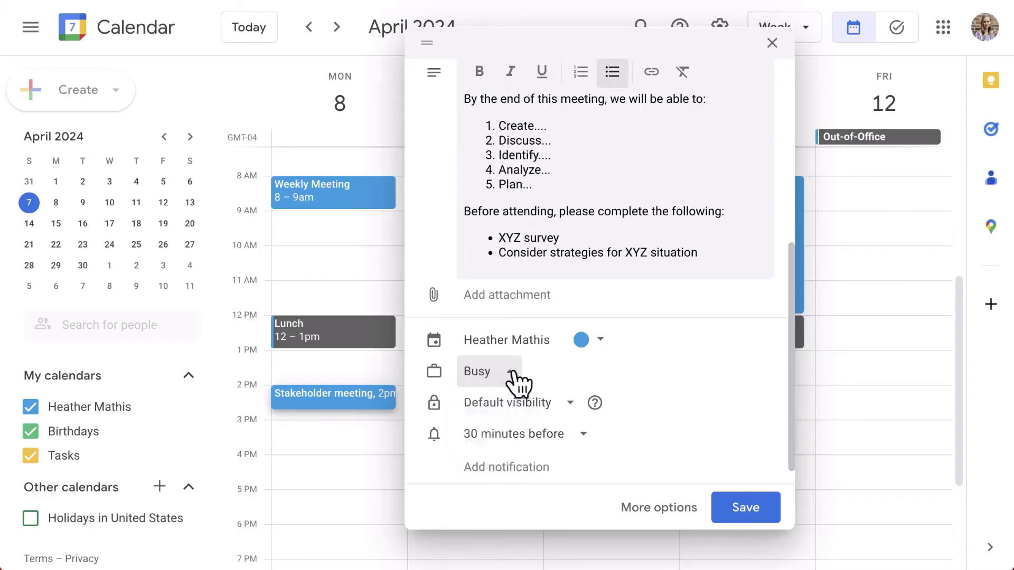
{"action": "left_click", "coordinate": [571, 404]}
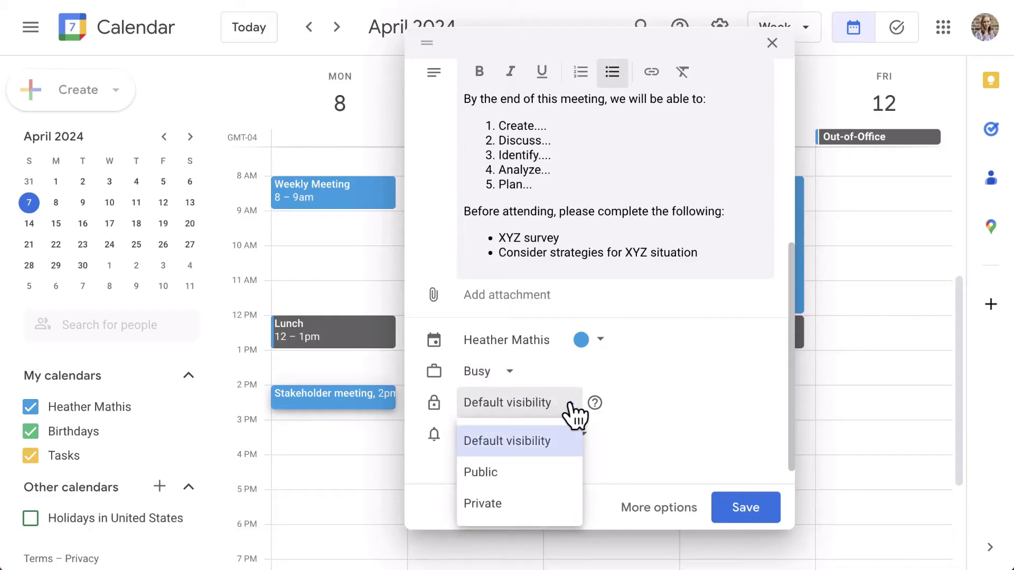
{"action": "left_click", "coordinate": [570, 404]}
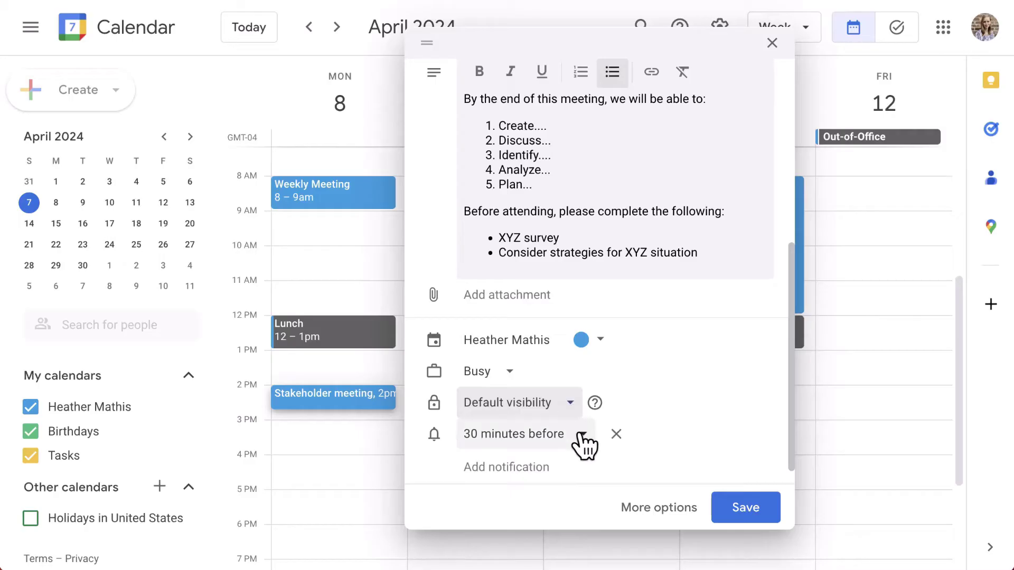
Step: Change the reminder to 10 minutes before and save the Stakeholder meeting
{"action": "left_click", "coordinate": [582, 436]}
{"action": "left_click", "coordinate": [547, 238]}
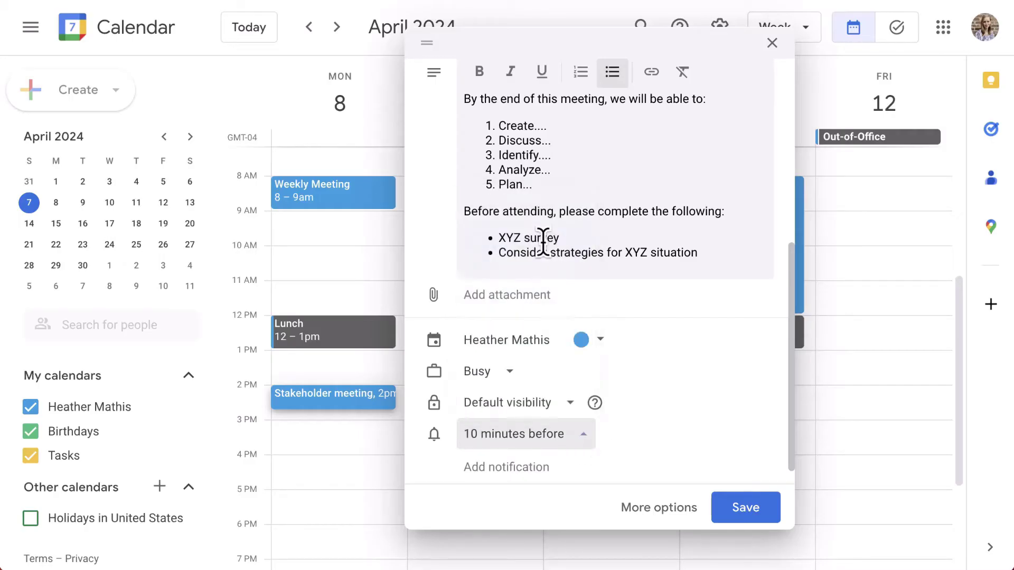
{"action": "scroll", "coordinate": [724, 473], "scroll_direction": "down", "scroll_amount": 1}
{"action": "left_click", "coordinate": [747, 507]}
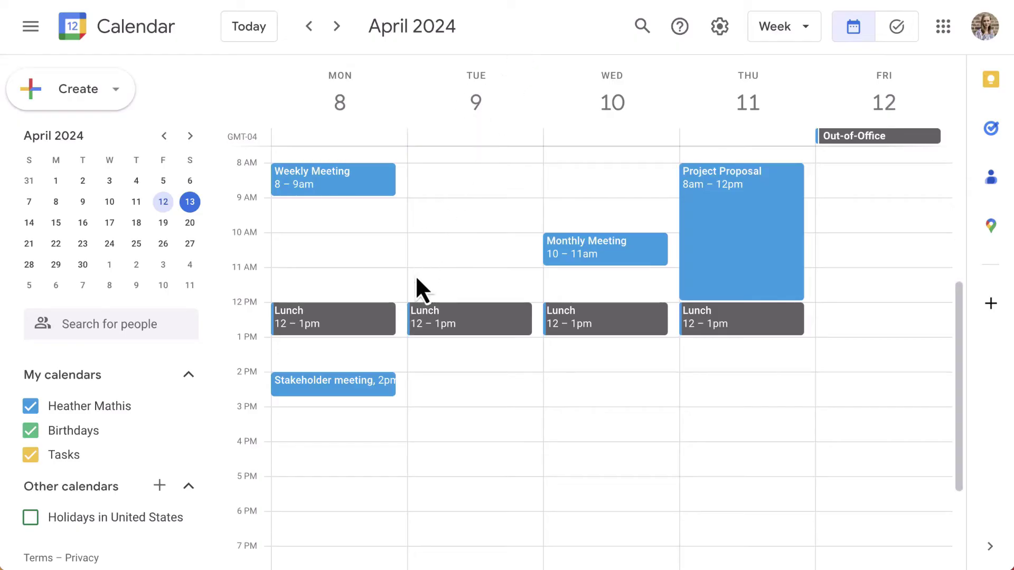
{"action": "left_click", "coordinate": [379, 389]}
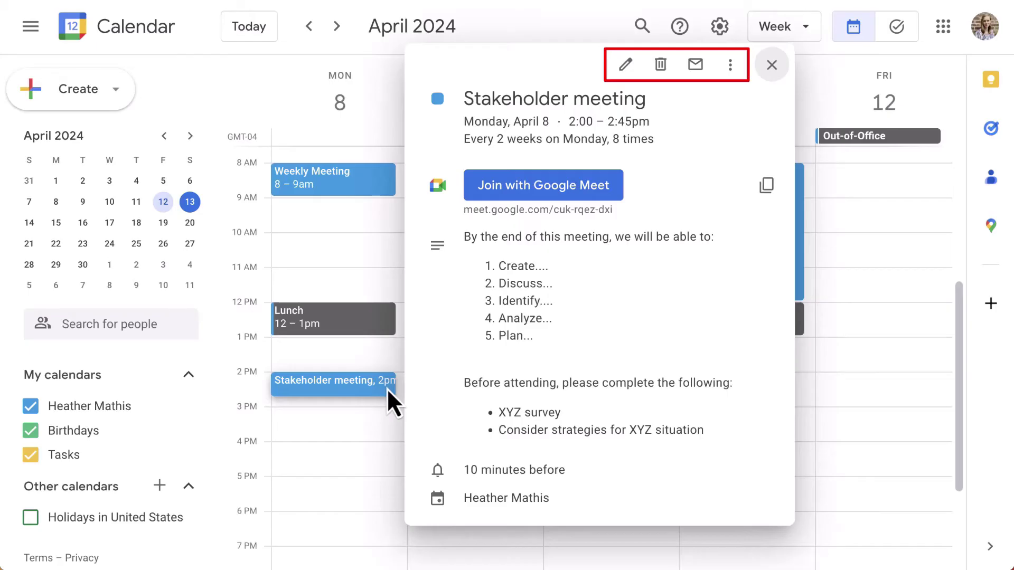
{"action": "left_click", "coordinate": [731, 66]}
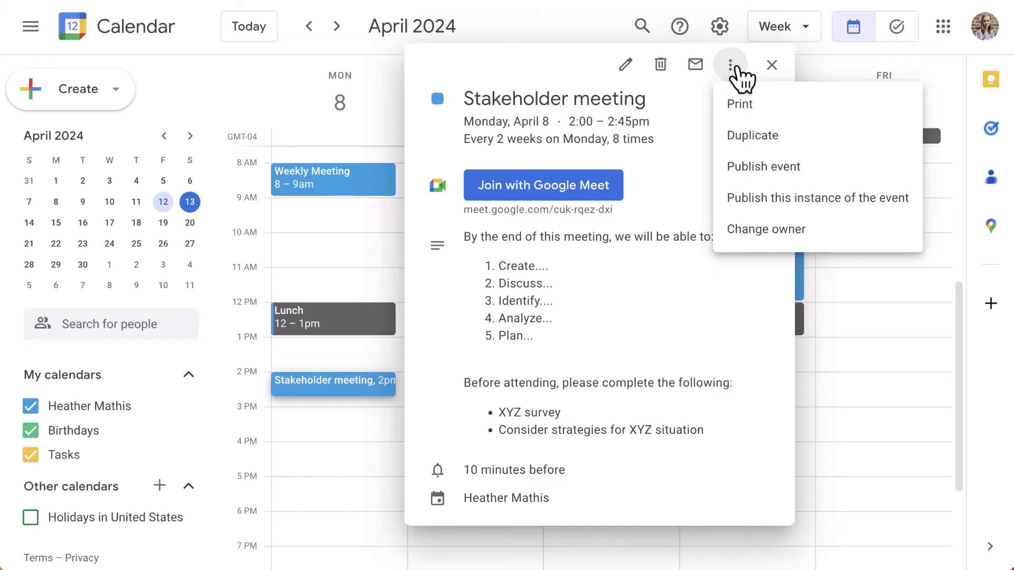
{"action": "left_click", "coordinate": [772, 64]}
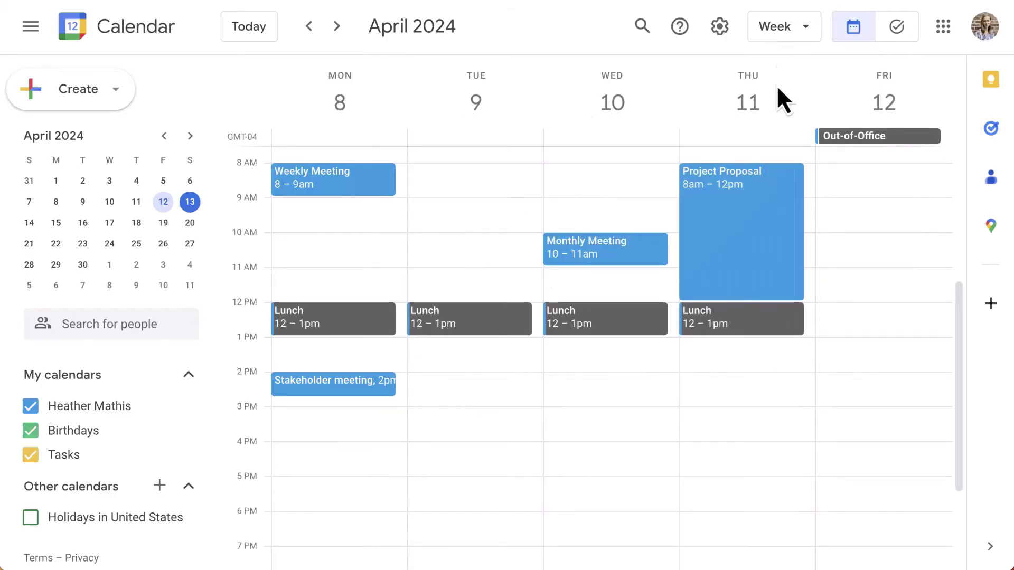
Step: Give the personal calendar under My calendars the Amethyst colour, turning its events purple
{"action": "right_click", "coordinate": [370, 387]}
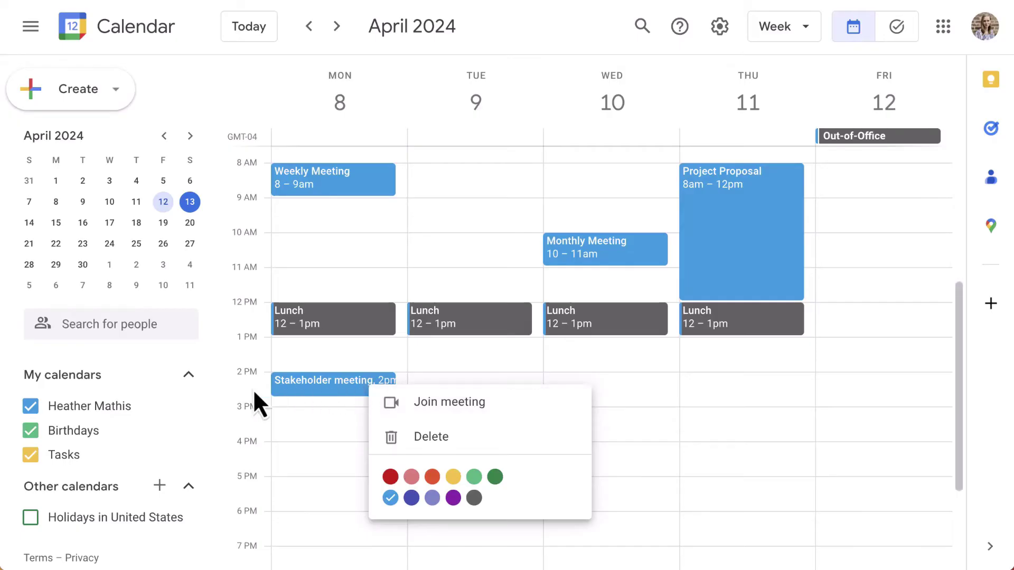
{"action": "left_click", "coordinate": [186, 406]}
{"action": "left_click", "coordinate": [186, 406]}
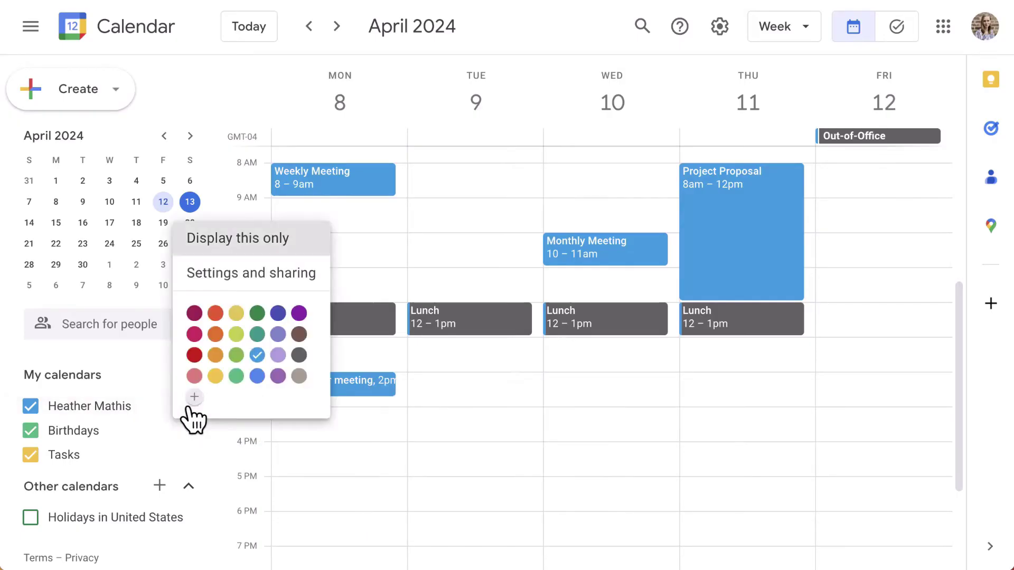
{"action": "left_click", "coordinate": [279, 376]}
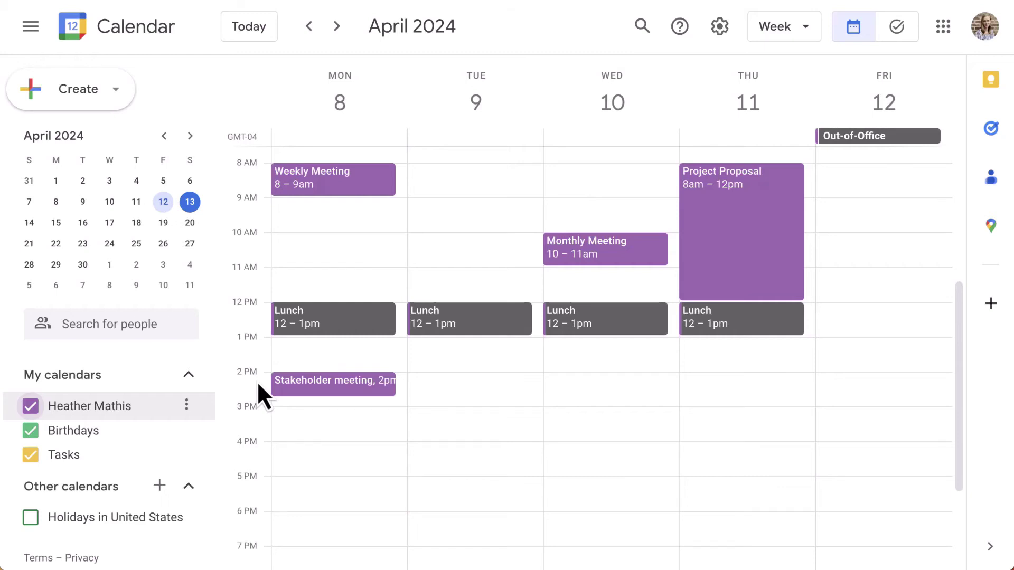
Step: Colour all occurrences of the recurring Stakeholder meeting red
{"action": "right_click", "coordinate": [323, 380]}
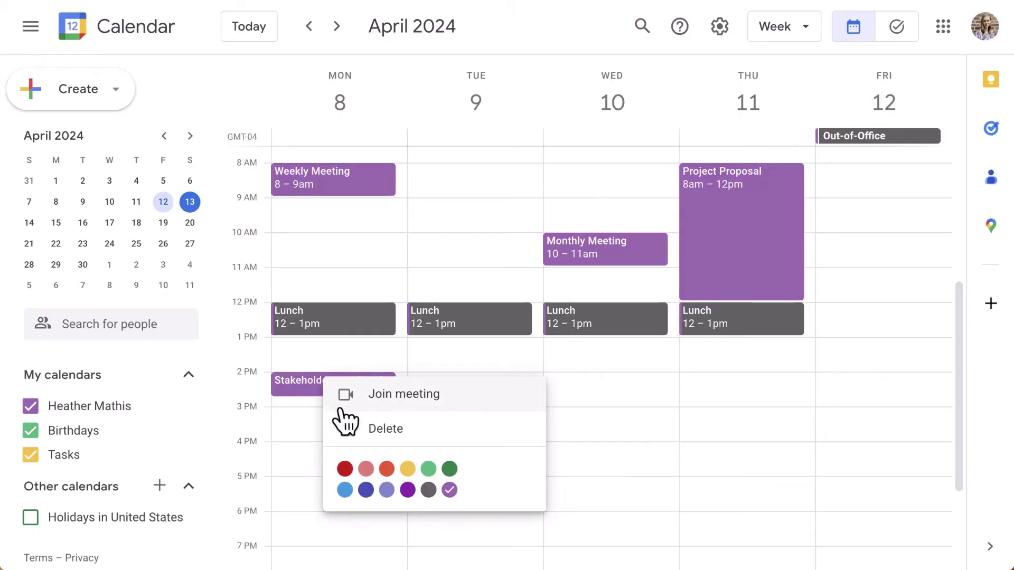
{"action": "left_click", "coordinate": [345, 469]}
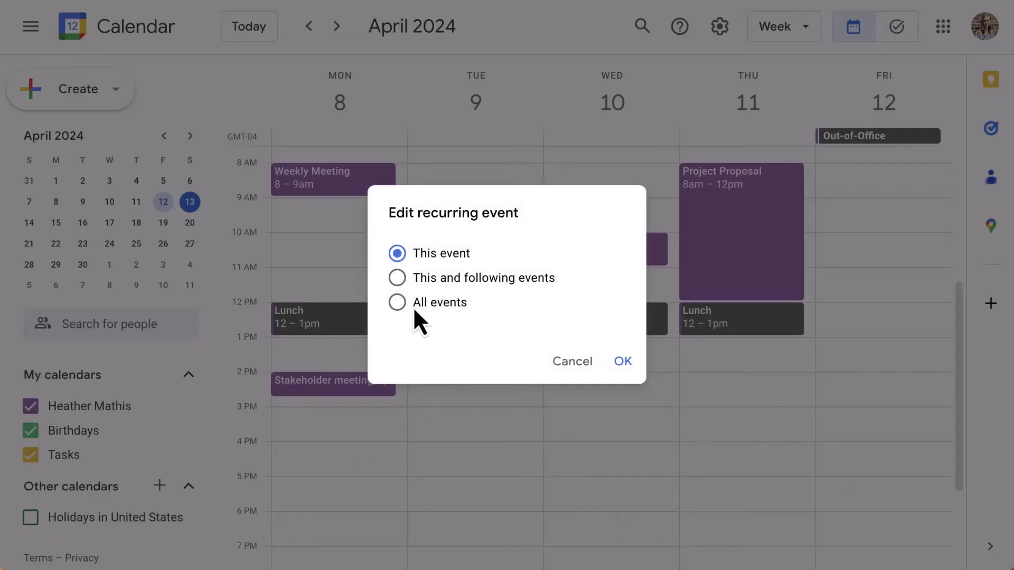
{"action": "left_click", "coordinate": [398, 304]}
{"action": "left_click", "coordinate": [625, 364]}
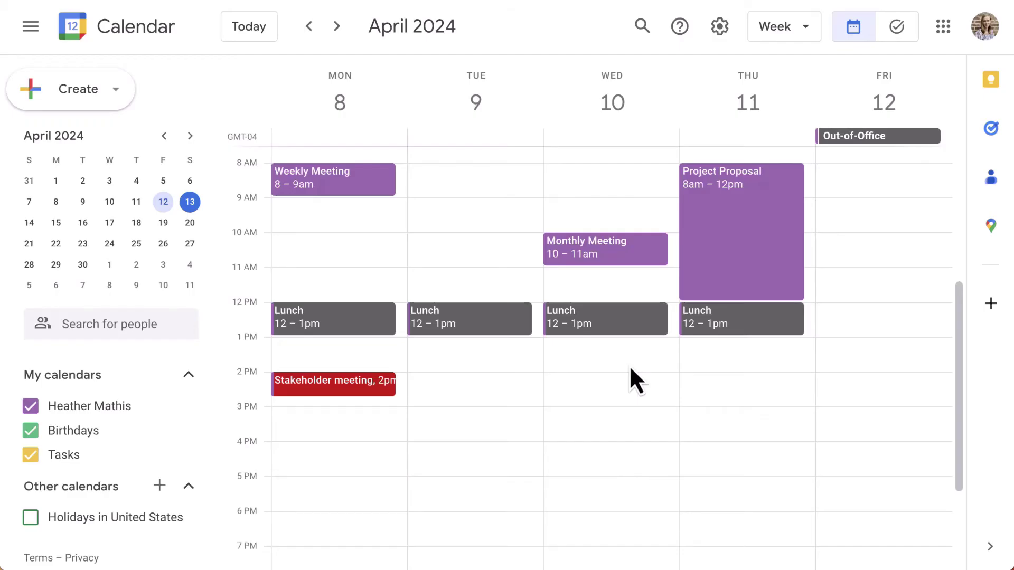
Step: Create a Tuesday 1–2pm event titled 'Budget Discussion' and bring up its full details editor
{"action": "scroll", "coordinate": [575, 443], "scroll_direction": "up", "scroll_amount": 1}
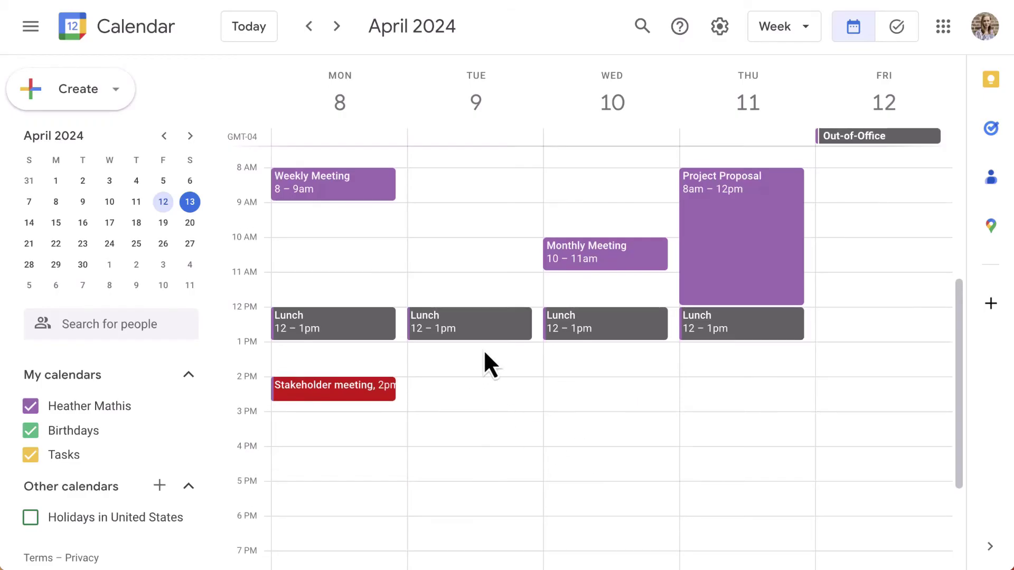
{"action": "left_click_drag", "start_coordinate": [484, 350], "coordinate": [478, 375]}
{"action": "type", "text": "Budget Discussion"}
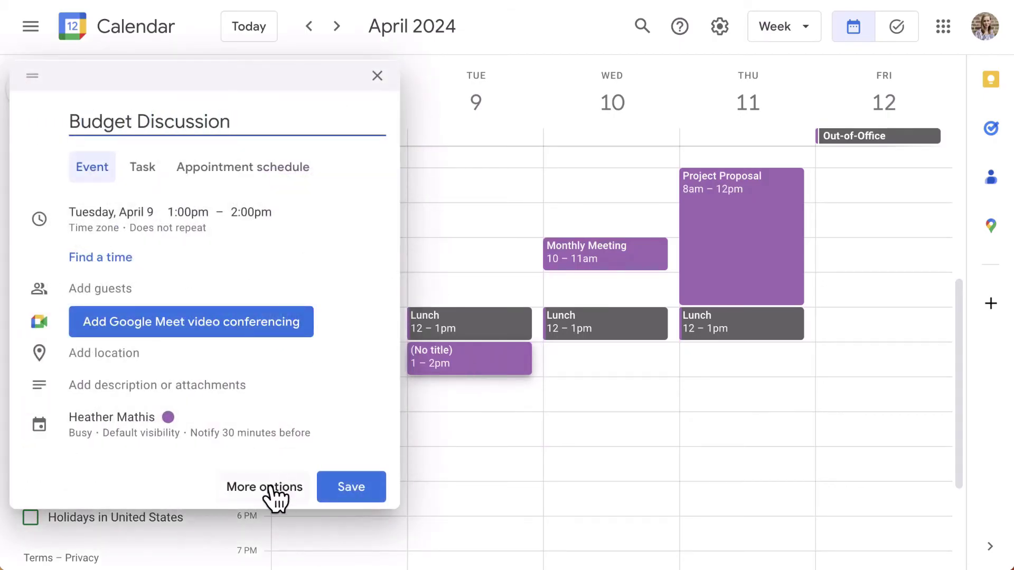
{"action": "left_click", "coordinate": [274, 497]}
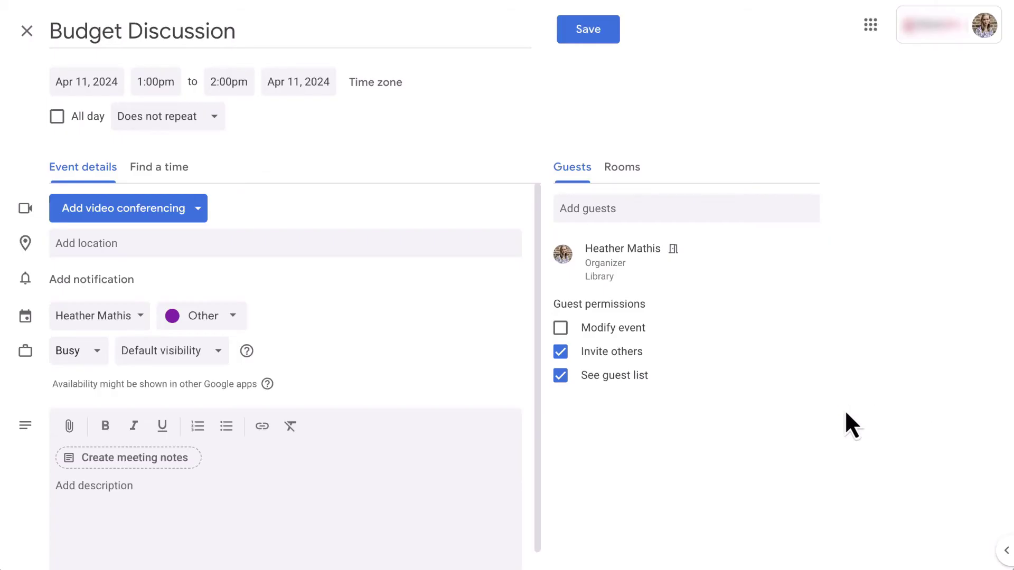
Step: Restore default guest permissions, mark the third guest optional, and show the guests' schedules
{"action": "left_click", "coordinate": [561, 352]}
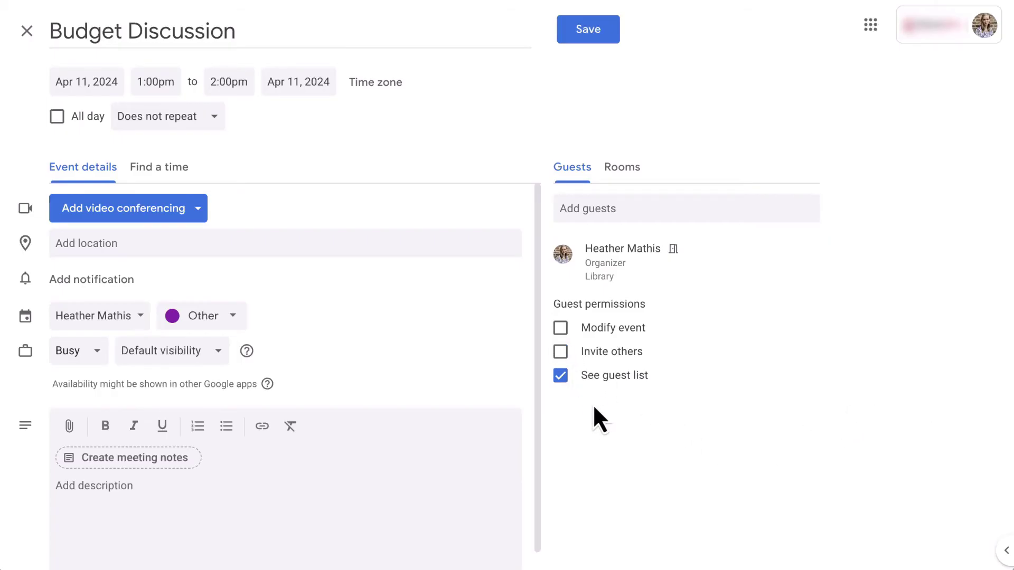
{"action": "left_click", "coordinate": [560, 352]}
{"action": "left_click", "coordinate": [560, 328]}
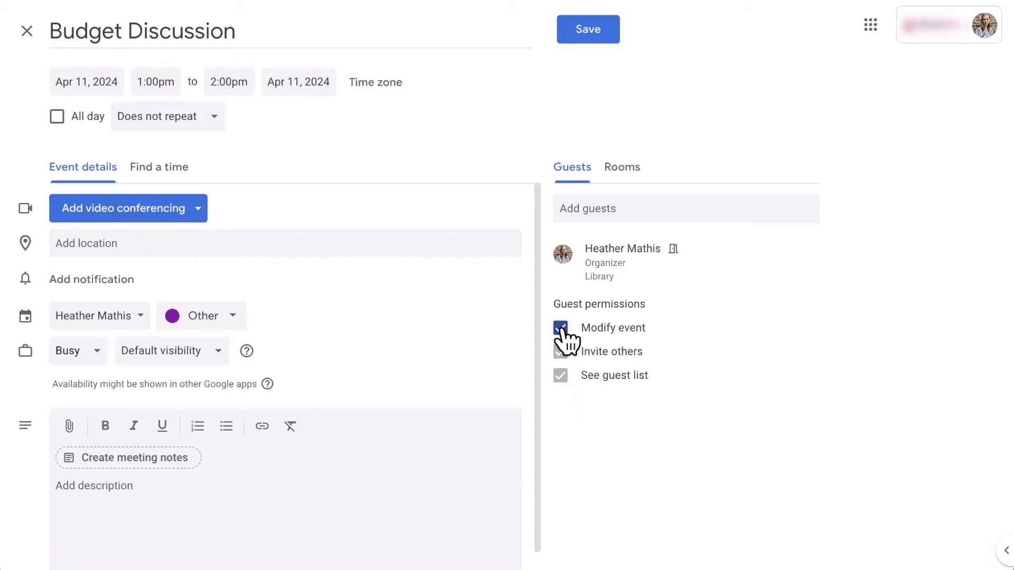
{"action": "left_click", "coordinate": [561, 329]}
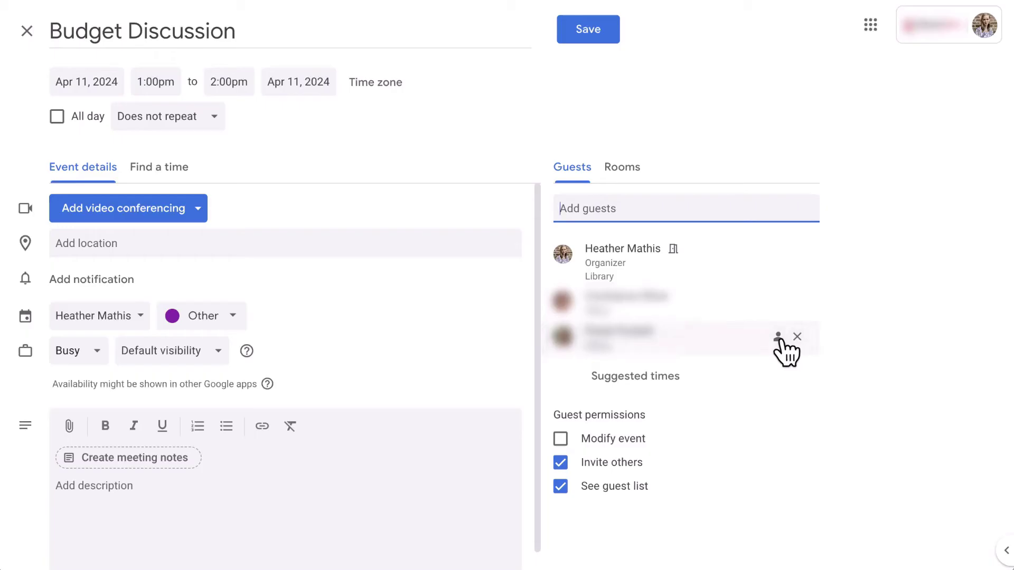
{"action": "left_click", "coordinate": [778, 337]}
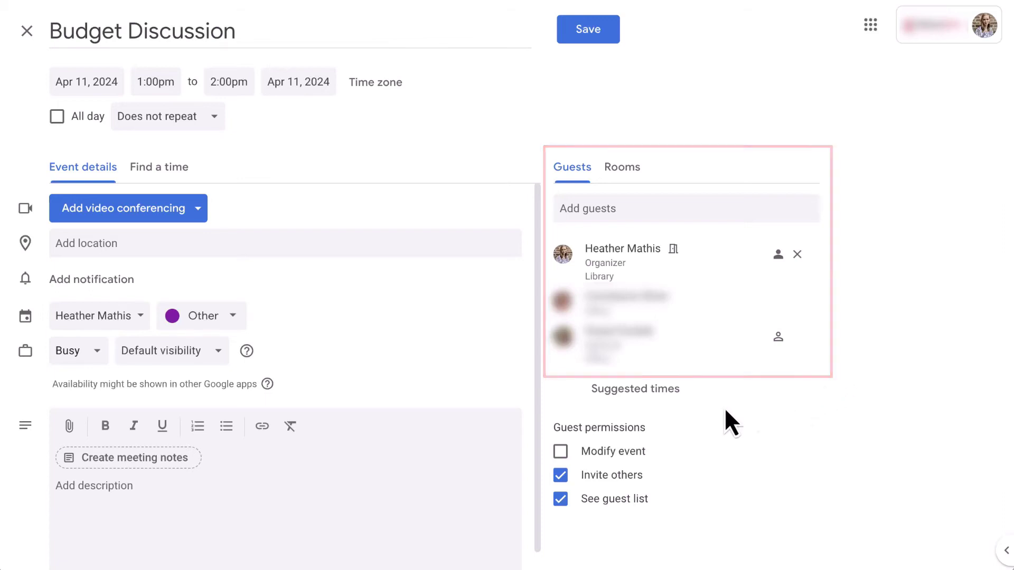
{"action": "left_click", "coordinate": [193, 168]}
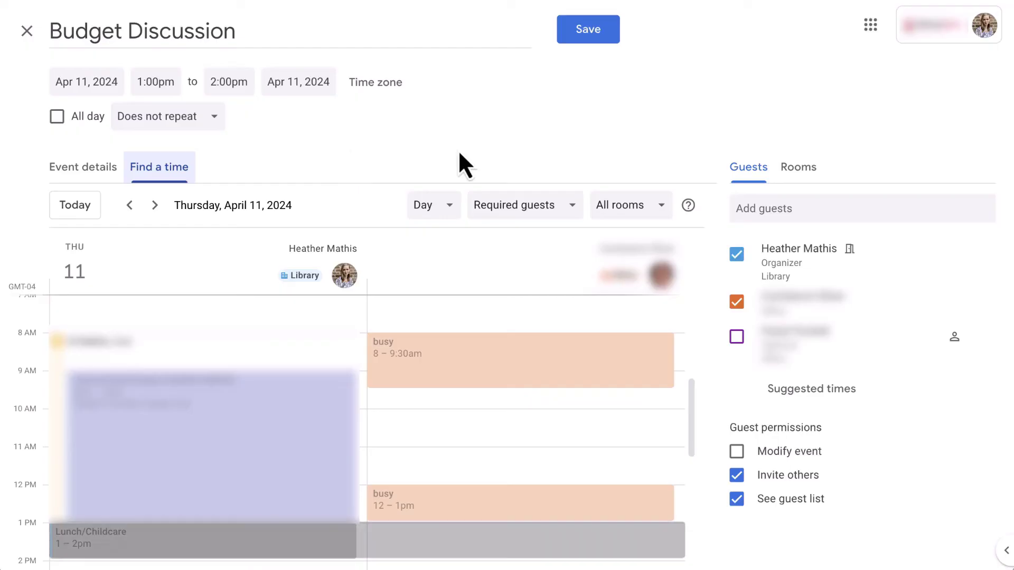
Step: Keep the single-day layout, show all guests' availability, and leave the room filter unchanged
{"action": "left_click", "coordinate": [460, 220]}
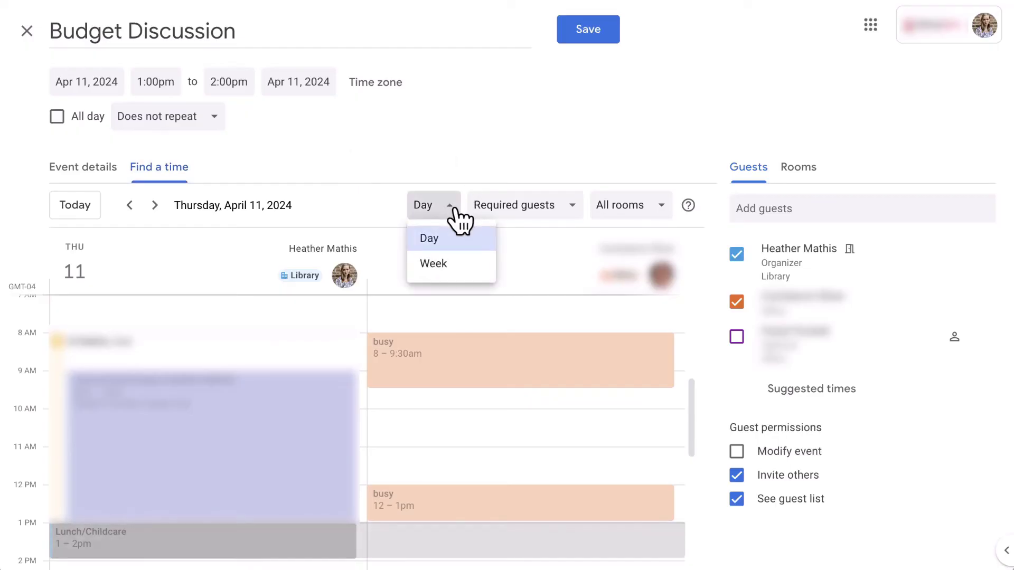
{"action": "left_click", "coordinate": [441, 234]}
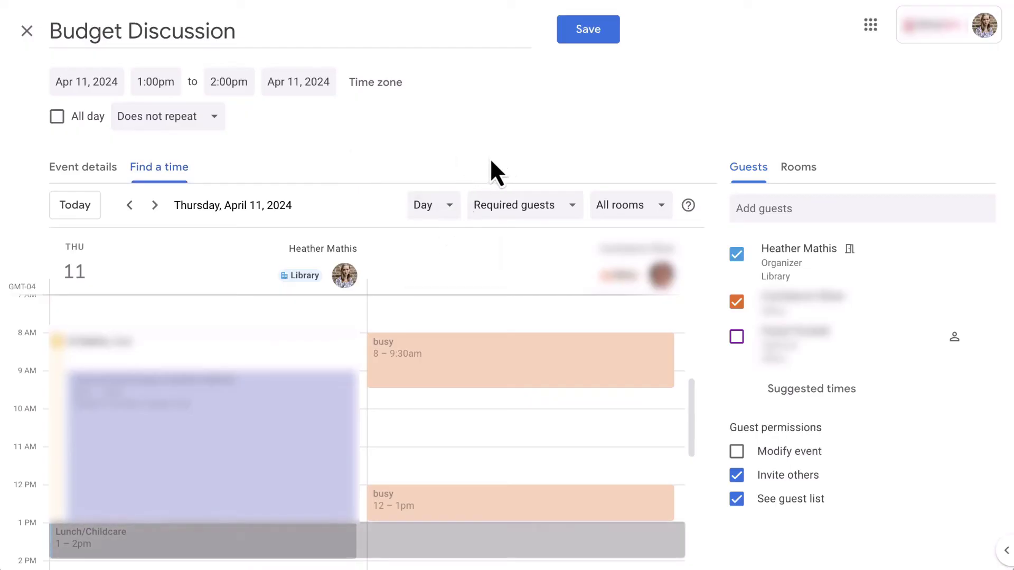
{"action": "left_click", "coordinate": [567, 207]}
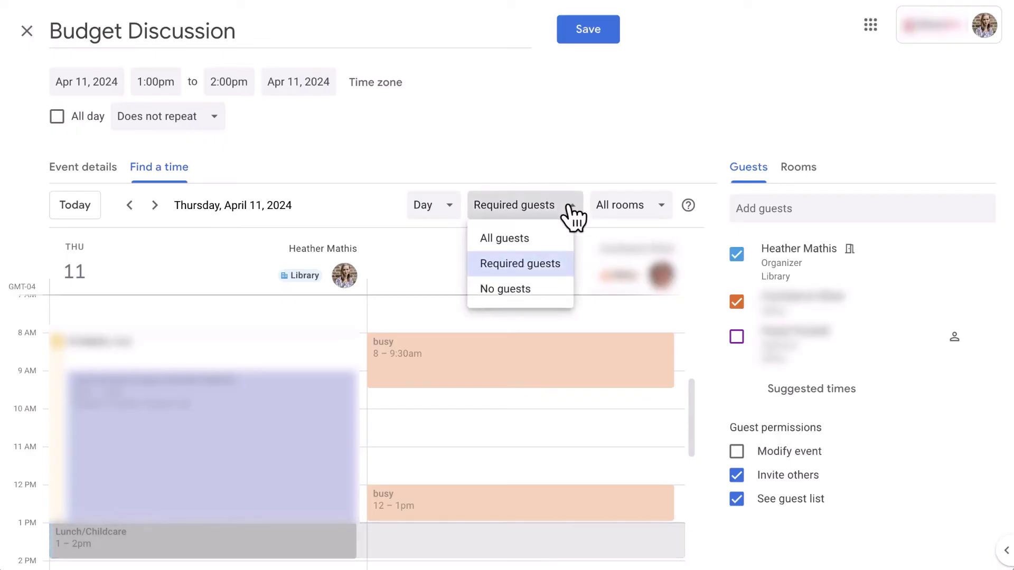
{"action": "left_click", "coordinate": [558, 238]}
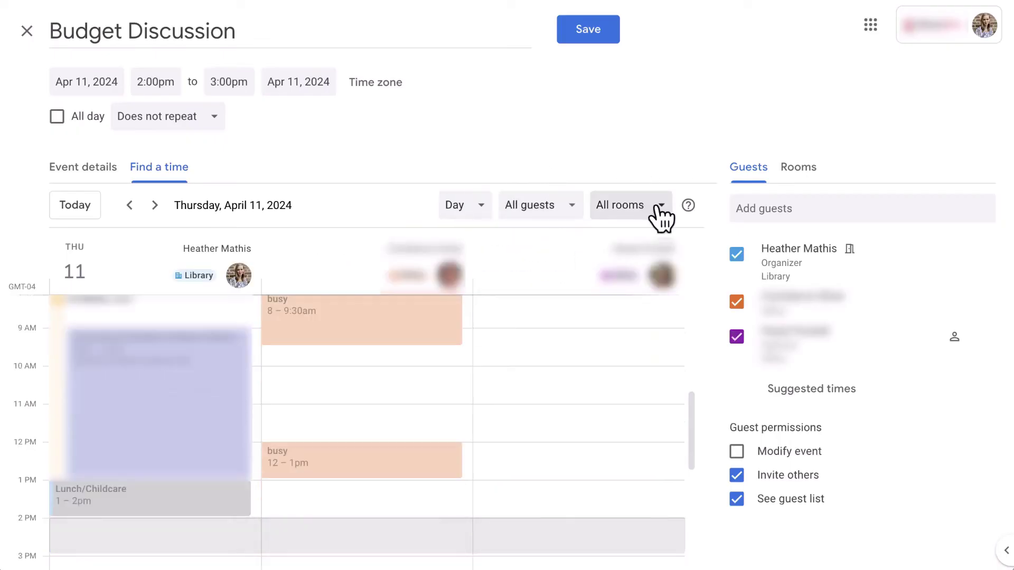
{"action": "left_click", "coordinate": [663, 214]}
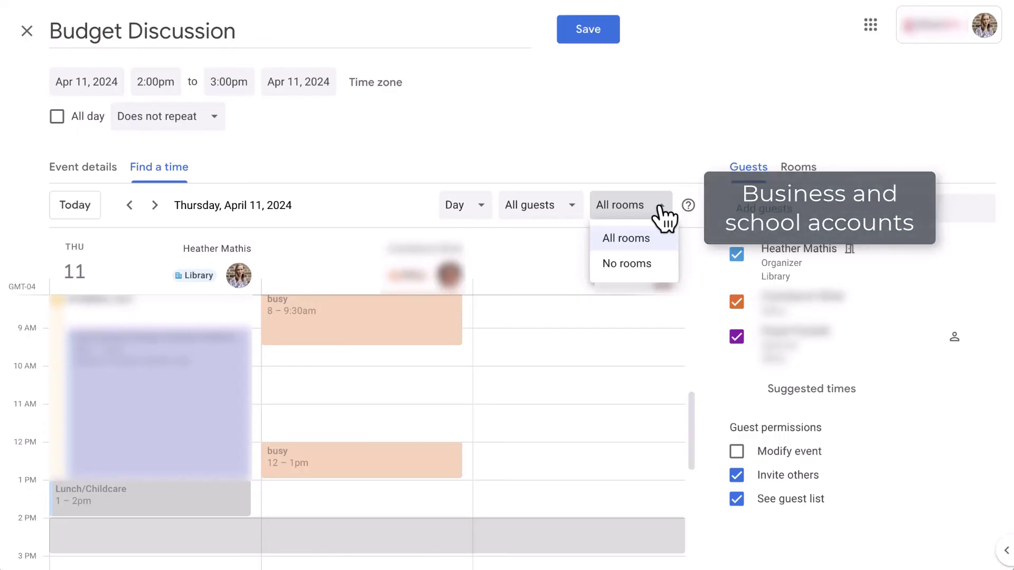
{"action": "left_click", "coordinate": [666, 218]}
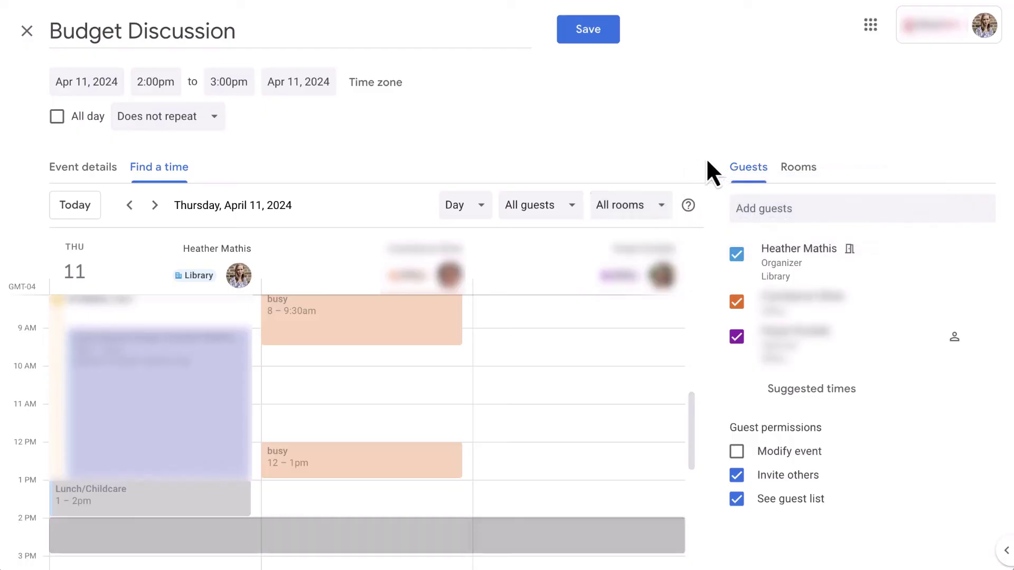
Step: Add the description 'Before this meeting, please......' and save Budget Discussion
{"action": "left_click", "coordinate": [75, 168]}
{"action": "left_click", "coordinate": [116, 456]}
{"action": "left_click", "coordinate": [82, 512]}
{"action": "type", "text": "Before this meeting, please......"}
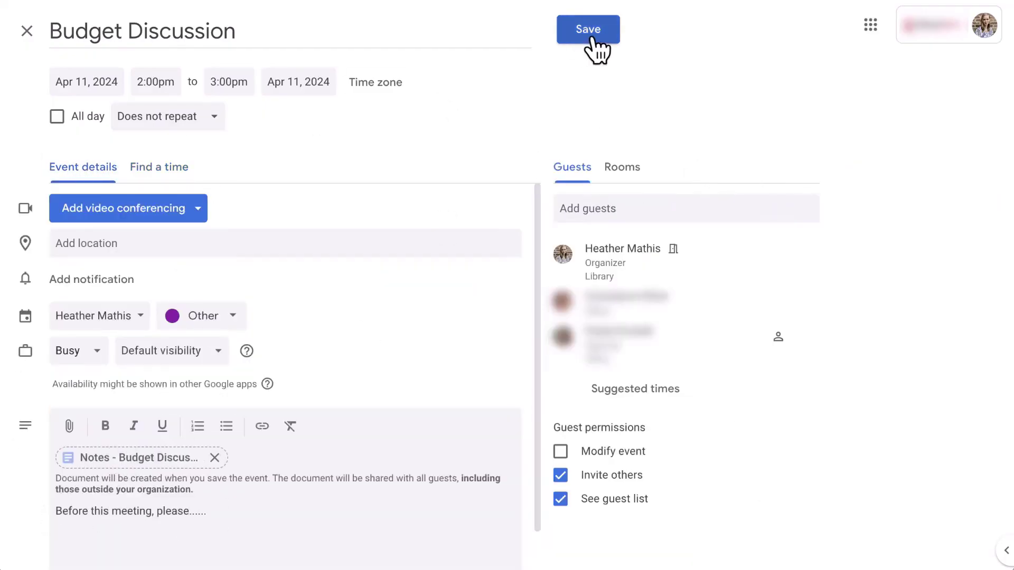
{"action": "left_click", "coordinate": [588, 42]}
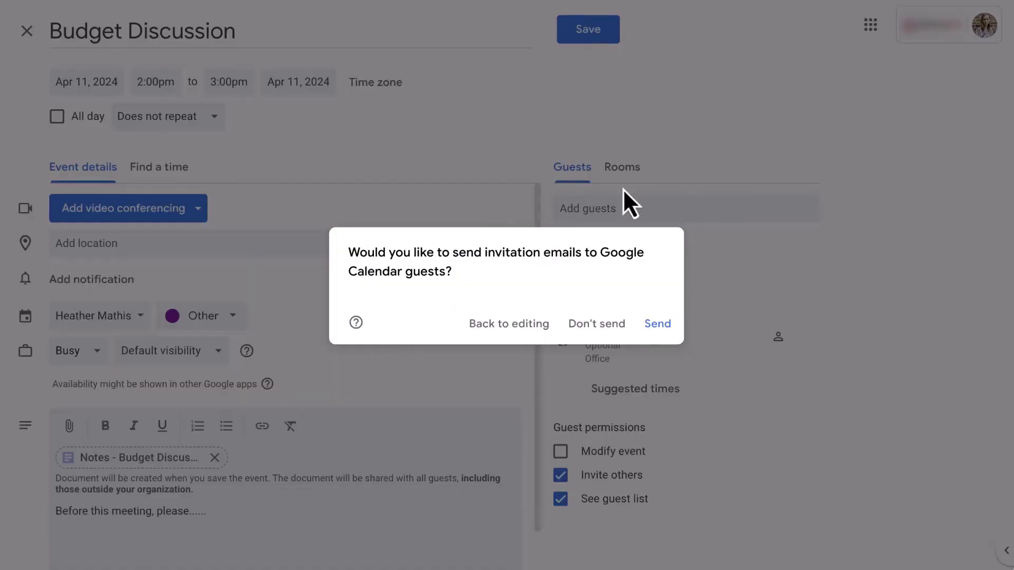
Step: Send the guest invitations, then create a new task list named 'Administration' and return to the week view
{"action": "left_click", "coordinate": [658, 326]}
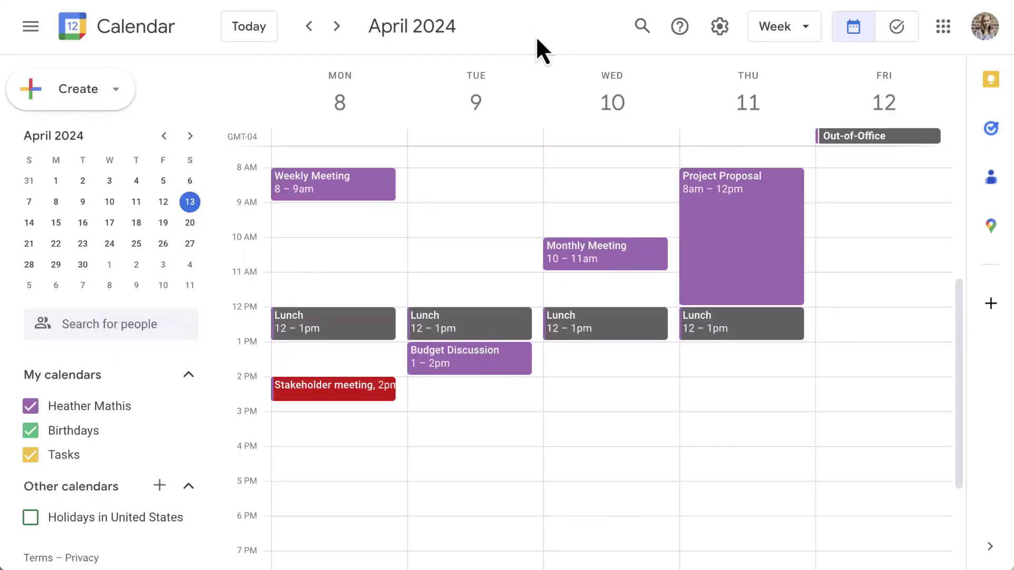
{"action": "left_click", "coordinate": [900, 33]}
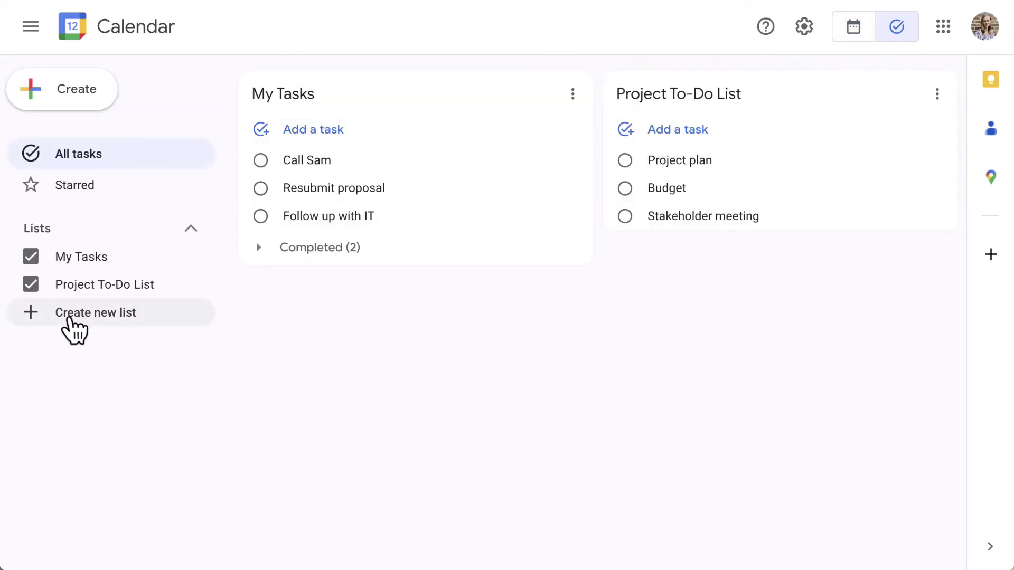
{"action": "left_click", "coordinate": [74, 317]}
{"action": "type", "text": "Administration"}
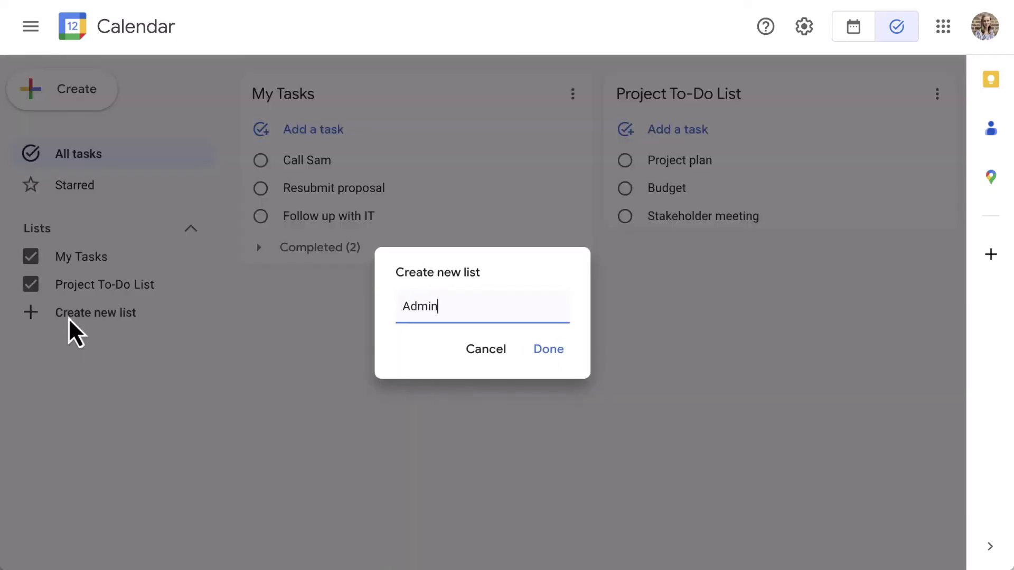
{"action": "left_click", "coordinate": [548, 349]}
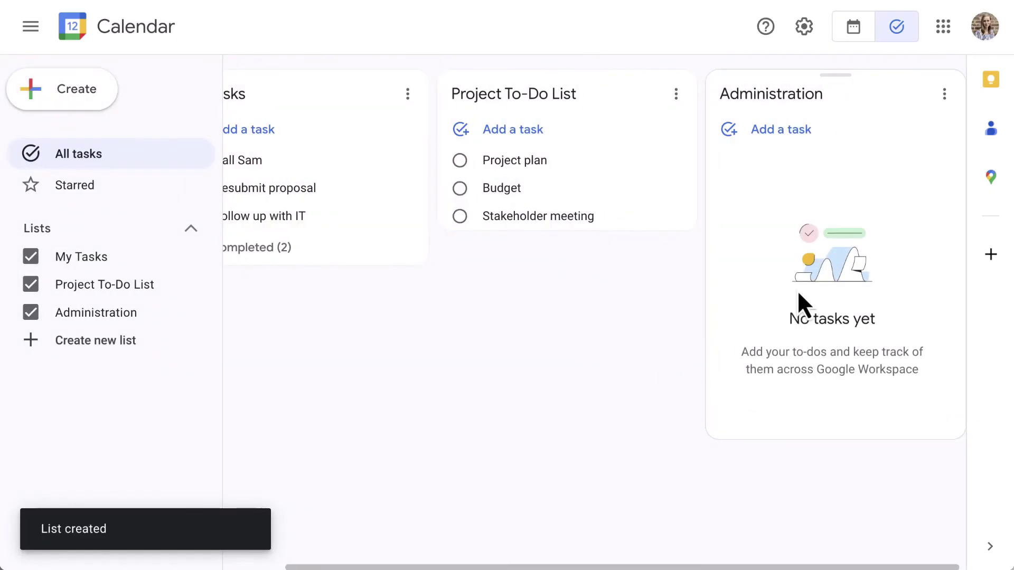
{"action": "left_click", "coordinate": [854, 35]}
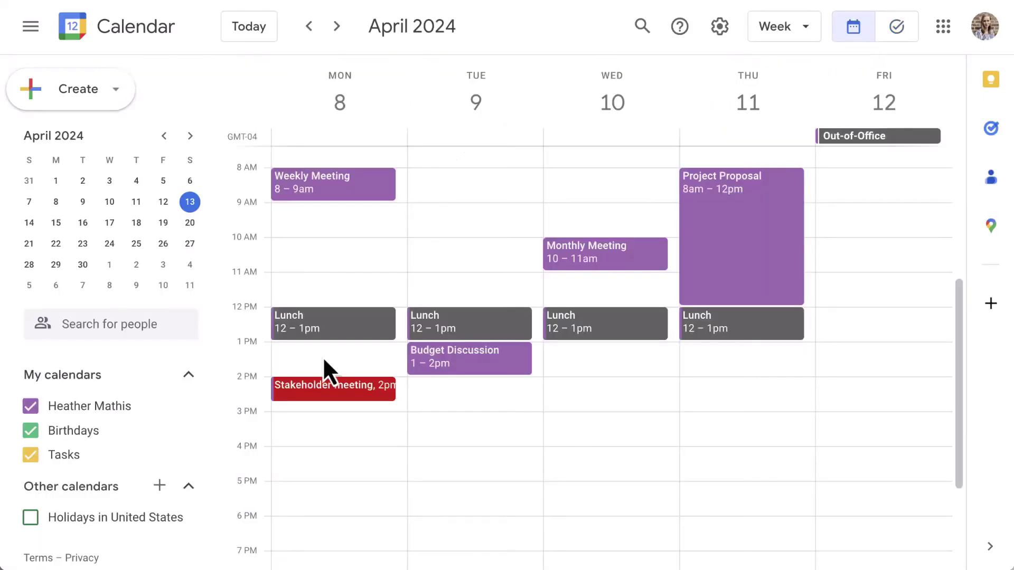
Step: Save a Monday 10am task 'Update meeting notes' with the stakeholder-meeting reminder as its description
{"action": "left_click", "coordinate": [304, 252]}
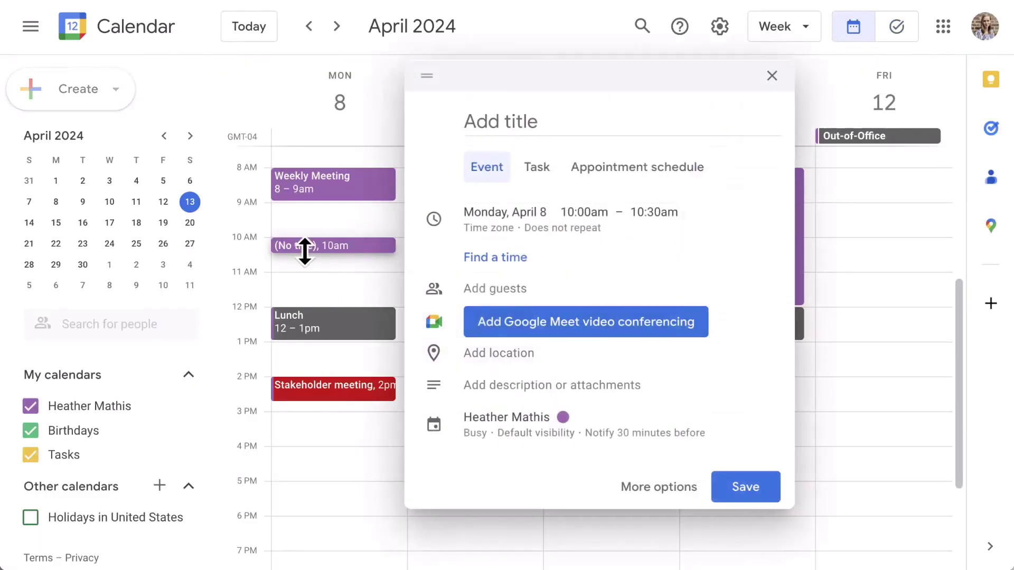
{"action": "left_click", "coordinate": [541, 168]}
{"action": "type", "text": "Update mee"}
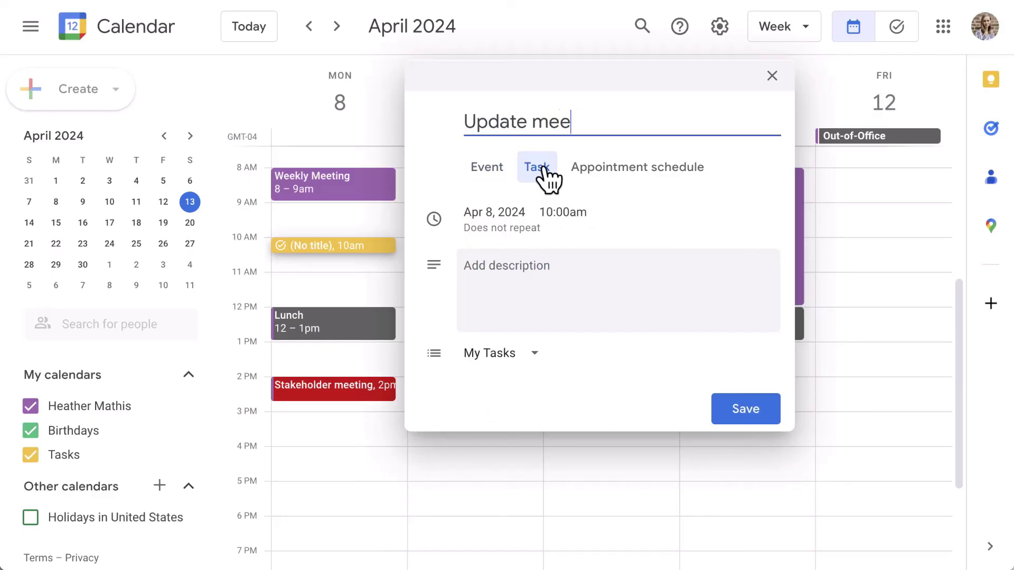
{"action": "type", "text": "ting notes"}
{"action": "left_click", "coordinate": [469, 283]}
{"action": "type", "text": "Before stake"}
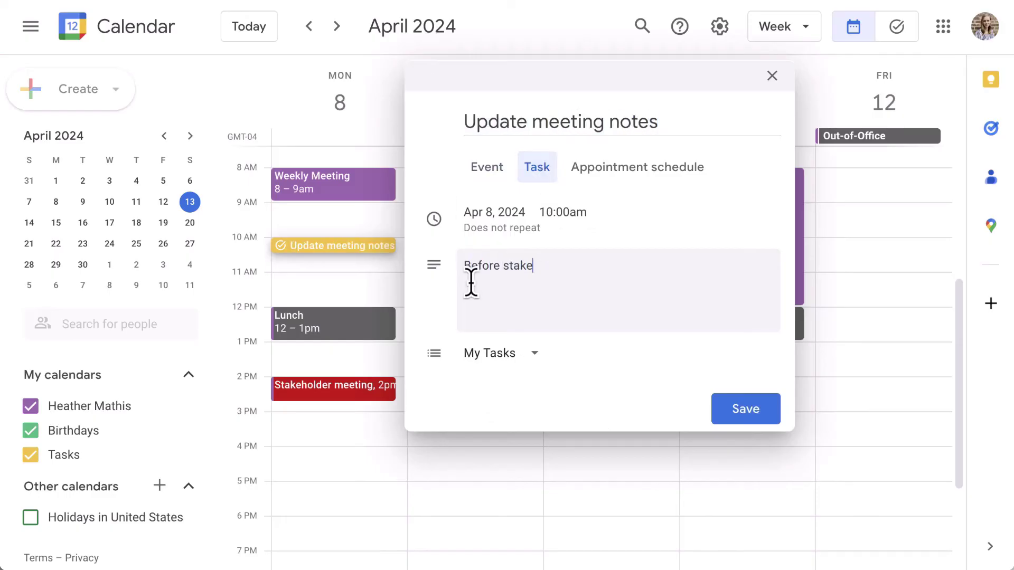
{"action": "type", "text": "holder meeting at 2pm. "}
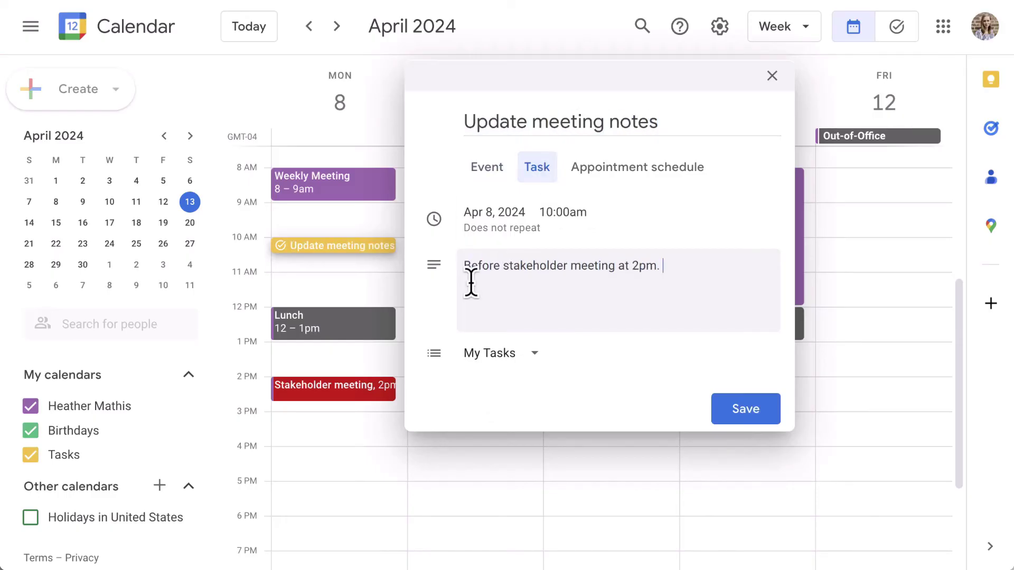
{"action": "type", "text": "Already attached to calendar event."}
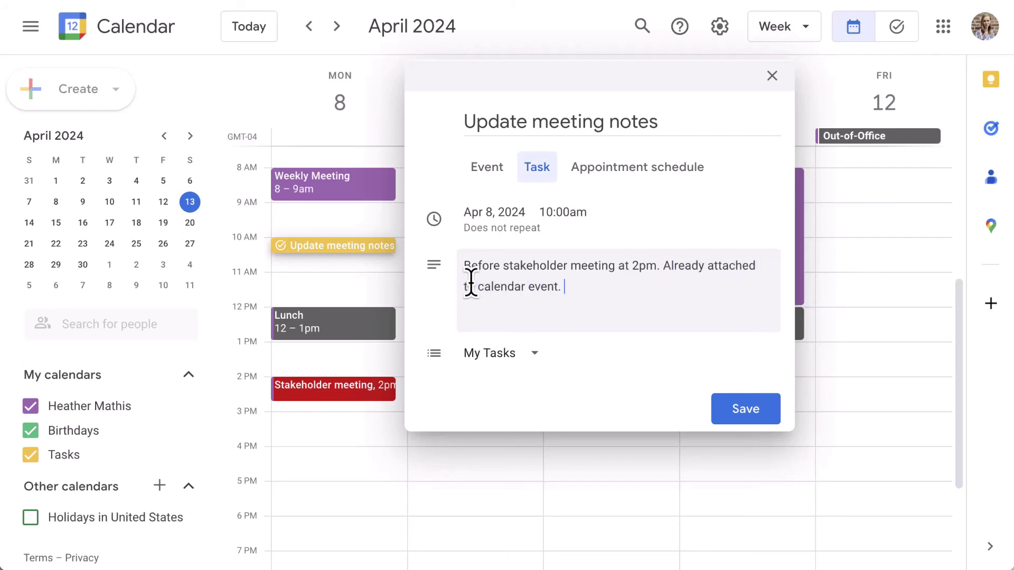
{"action": "left_click", "coordinate": [469, 213]}
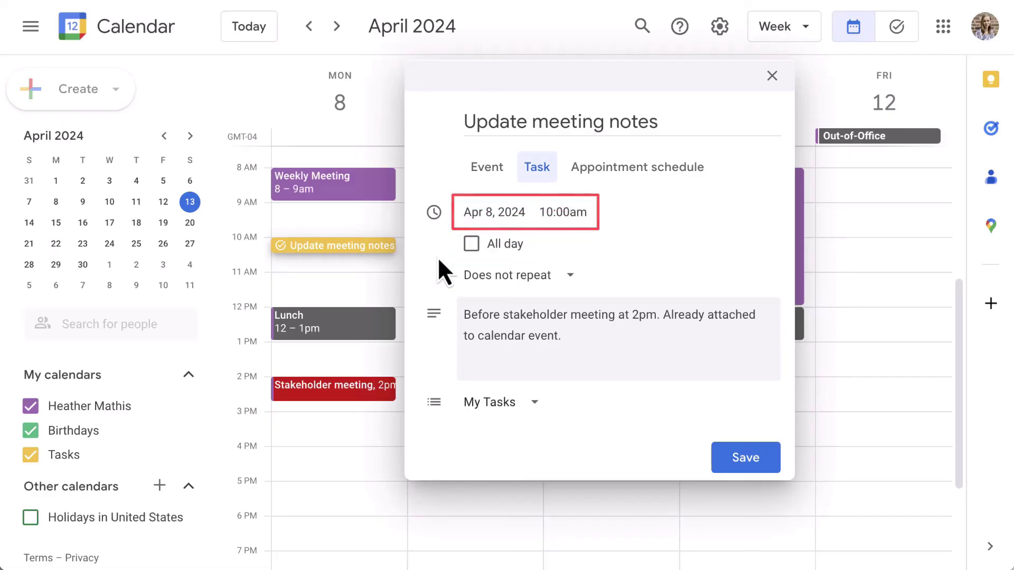
{"action": "left_click", "coordinate": [757, 468]}
Step: Add the task 'Email team about quarter updates' to the Administration list
{"action": "left_click", "coordinate": [900, 29]}
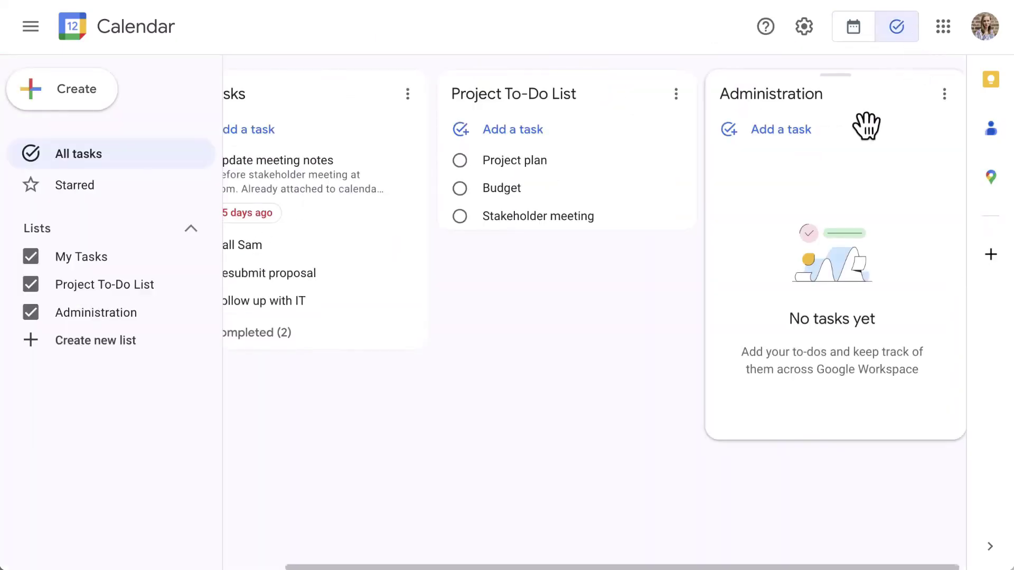
{"action": "left_click", "coordinate": [788, 131]}
{"action": "type", "text": "Email te"}
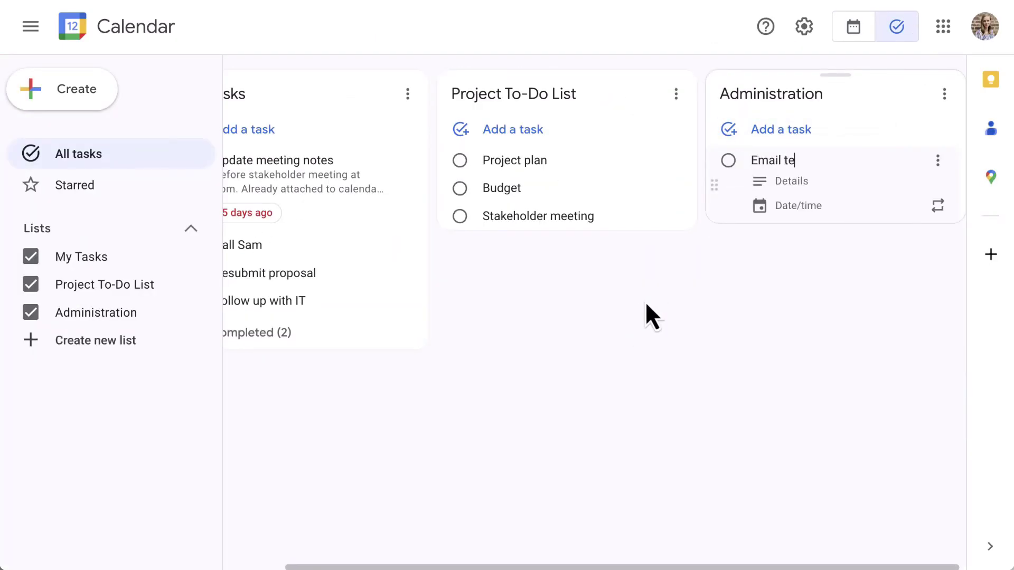
{"action": "type", "text": "am about quarter updates"}
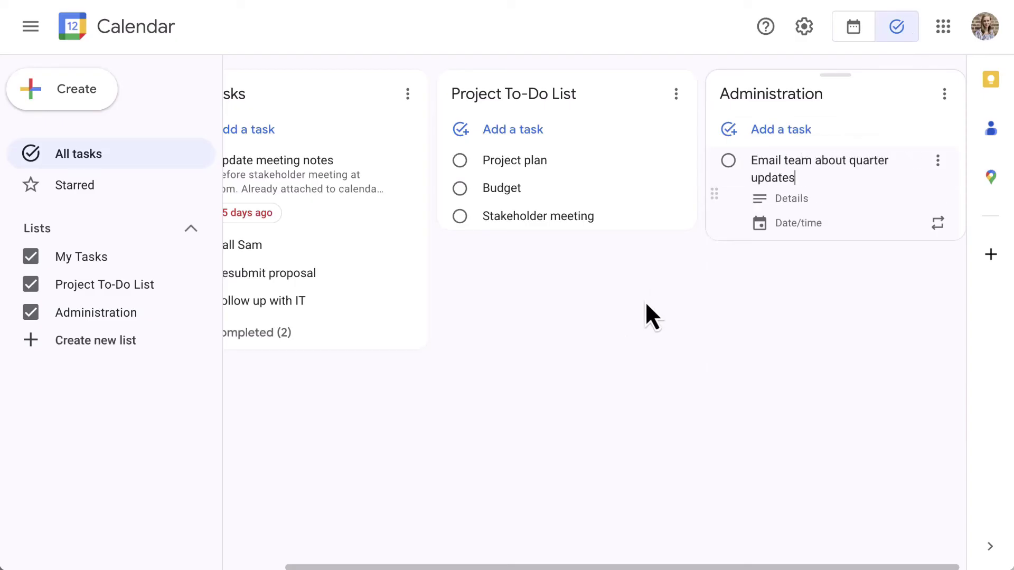
{"action": "left_click", "coordinate": [681, 356]}
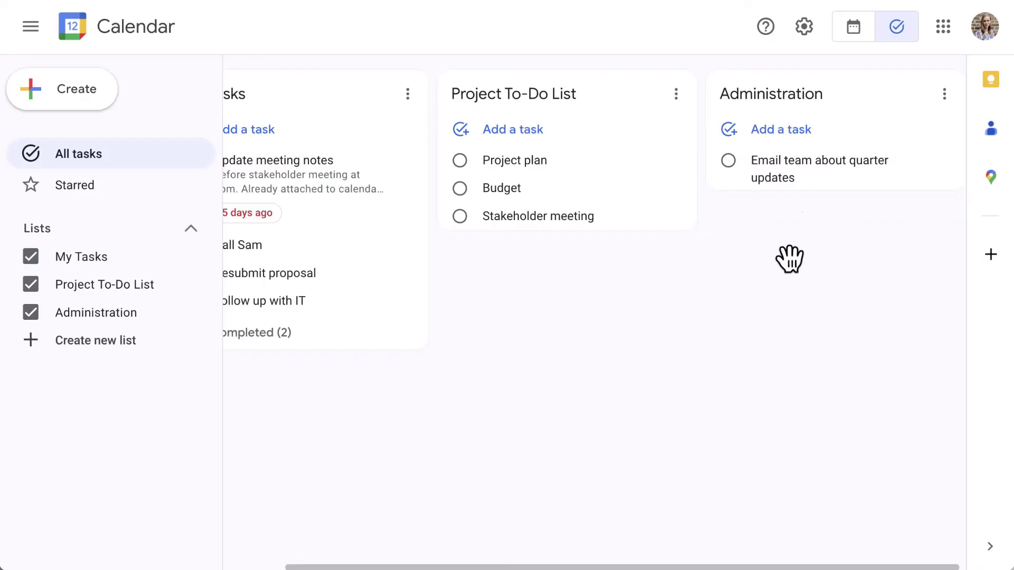
Step: Mark 'Update meeting notes' as completed and change the Tasks calendar colour to Sage
{"action": "left_click", "coordinate": [853, 26]}
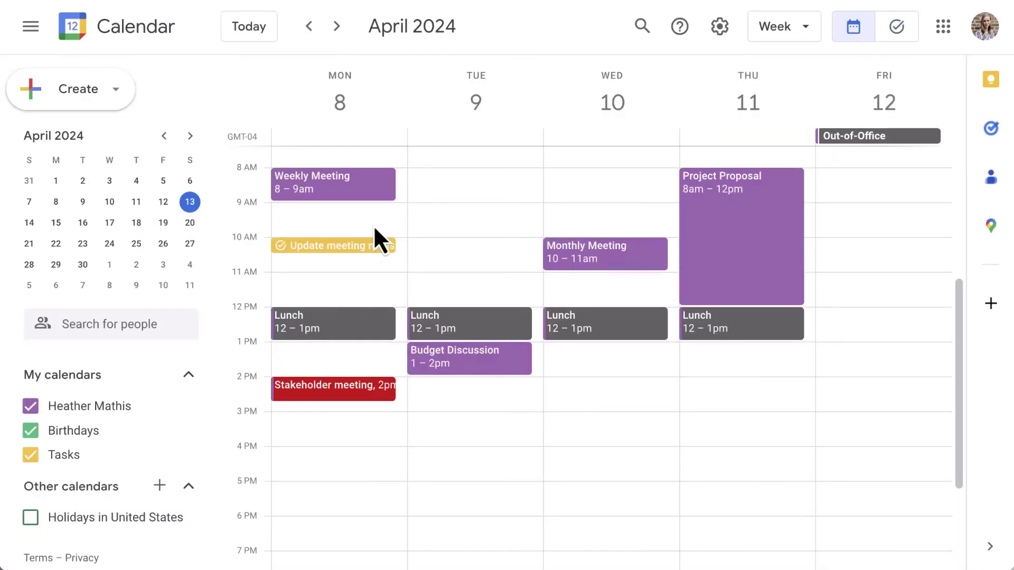
{"action": "left_click", "coordinate": [373, 248]}
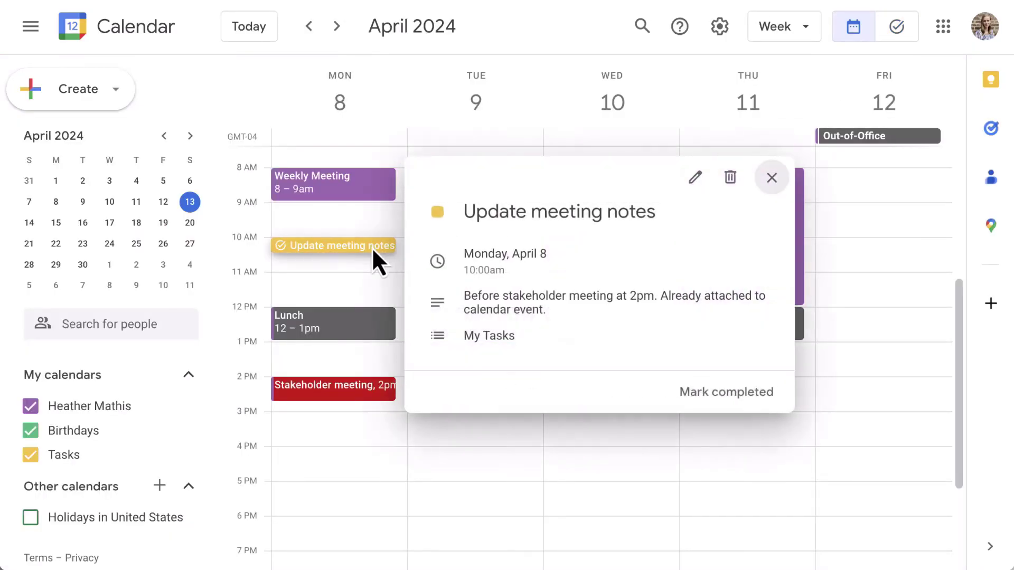
{"action": "left_click", "coordinate": [729, 396]}
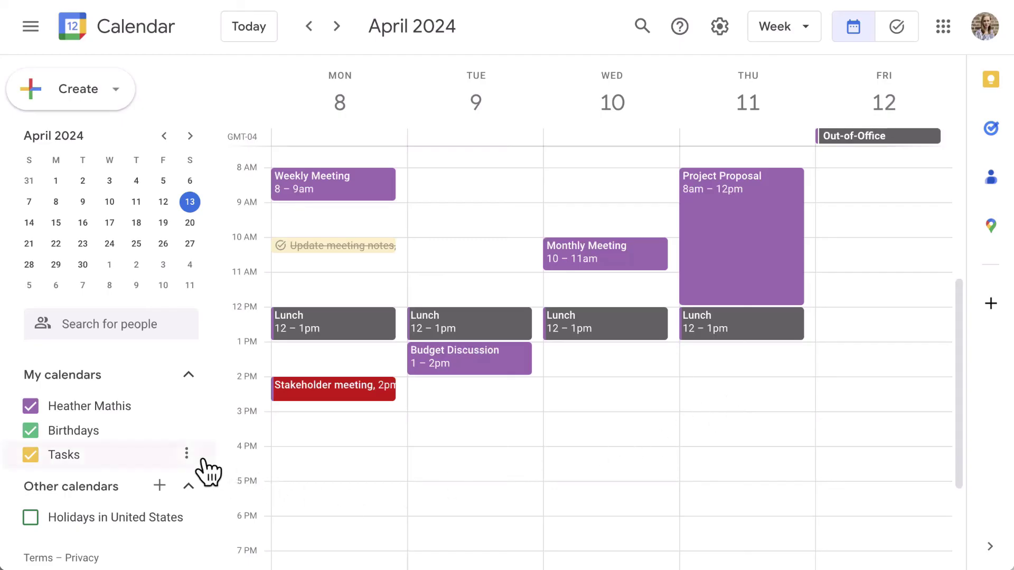
{"action": "left_click", "coordinate": [187, 456]}
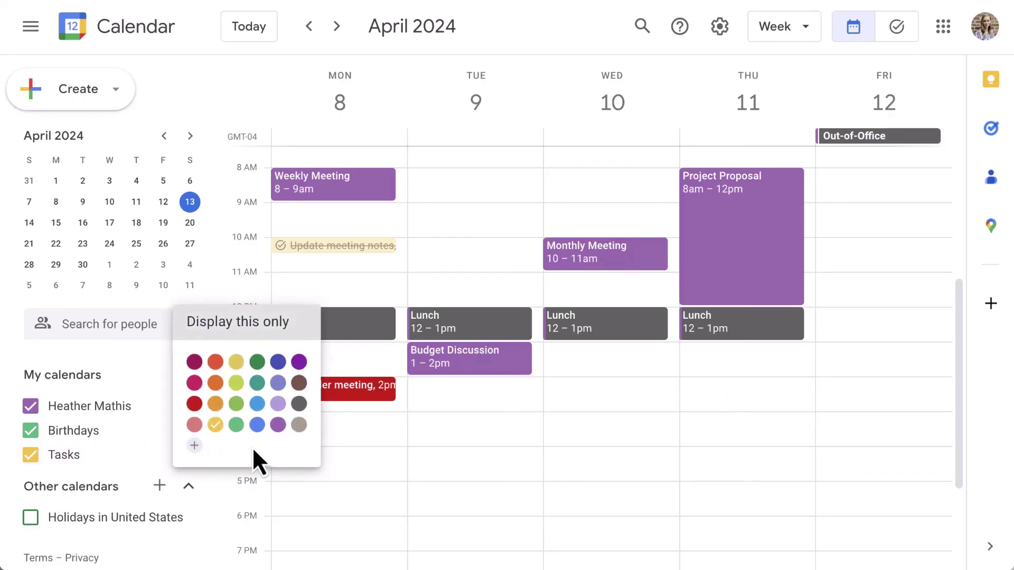
{"action": "left_click", "coordinate": [237, 427]}
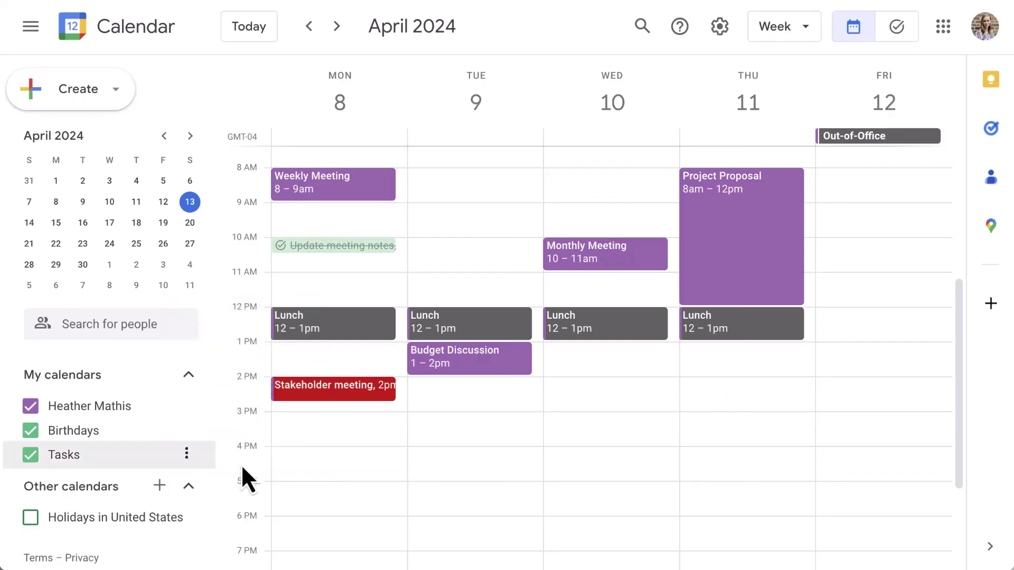
Step: Draft a Tuesday 8:00–11:45am Focus time with Do not disturb on, auto-declining only new invitations
{"action": "left_click", "coordinate": [466, 177]}
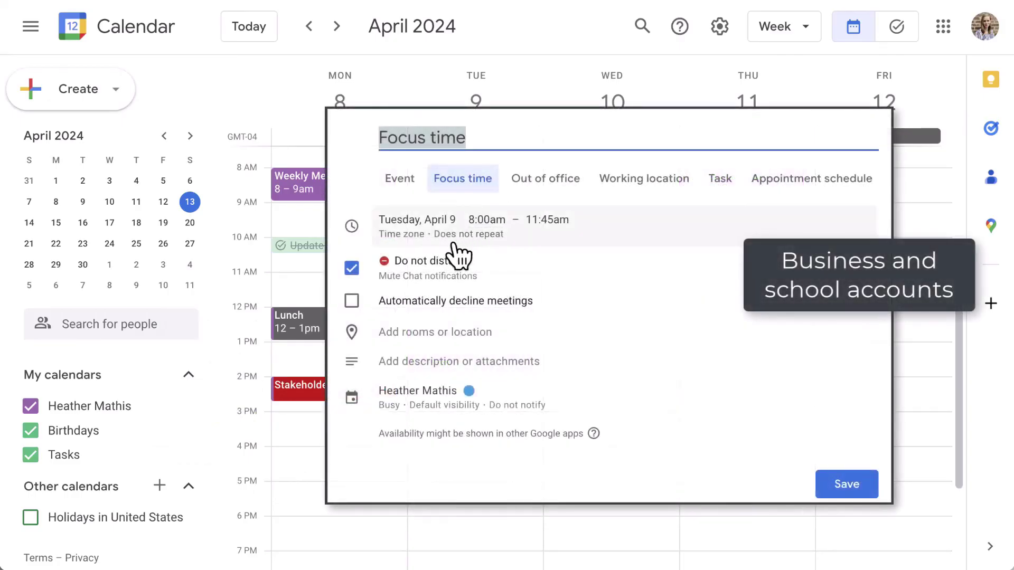
{"action": "left_click", "coordinate": [351, 269]}
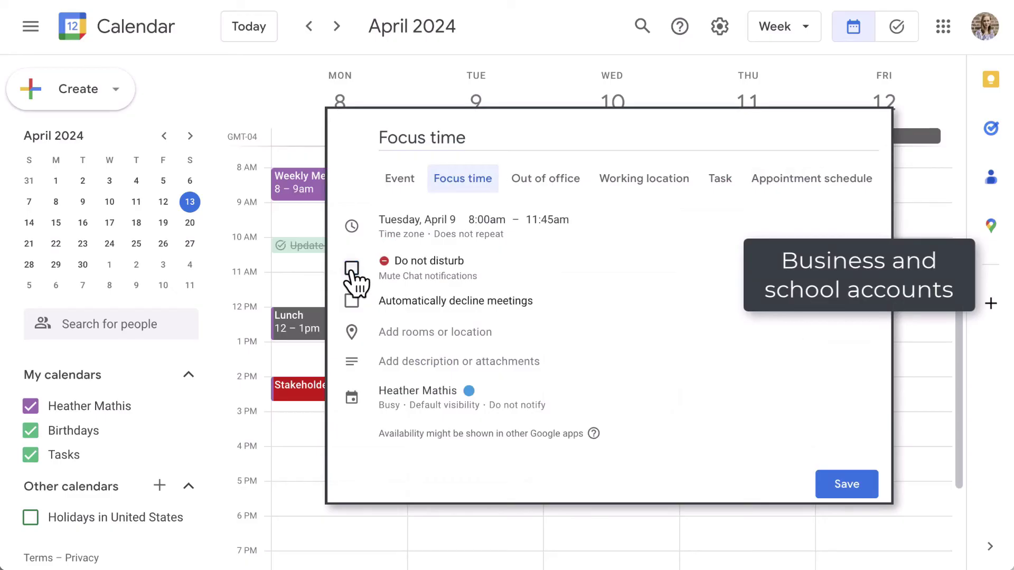
{"action": "left_click", "coordinate": [351, 270]}
{"action": "left_click", "coordinate": [352, 301]}
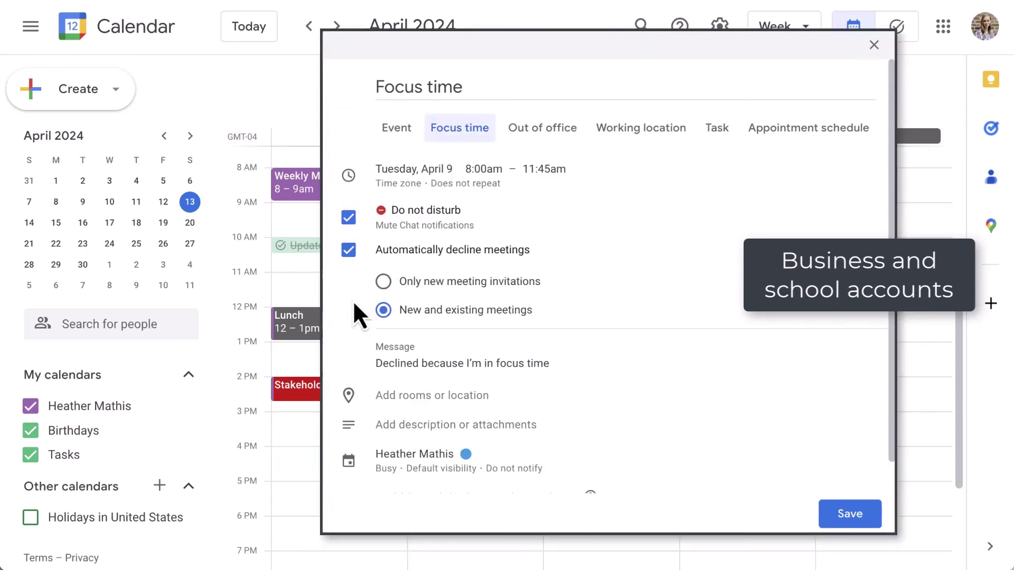
{"action": "left_click", "coordinate": [383, 281]}
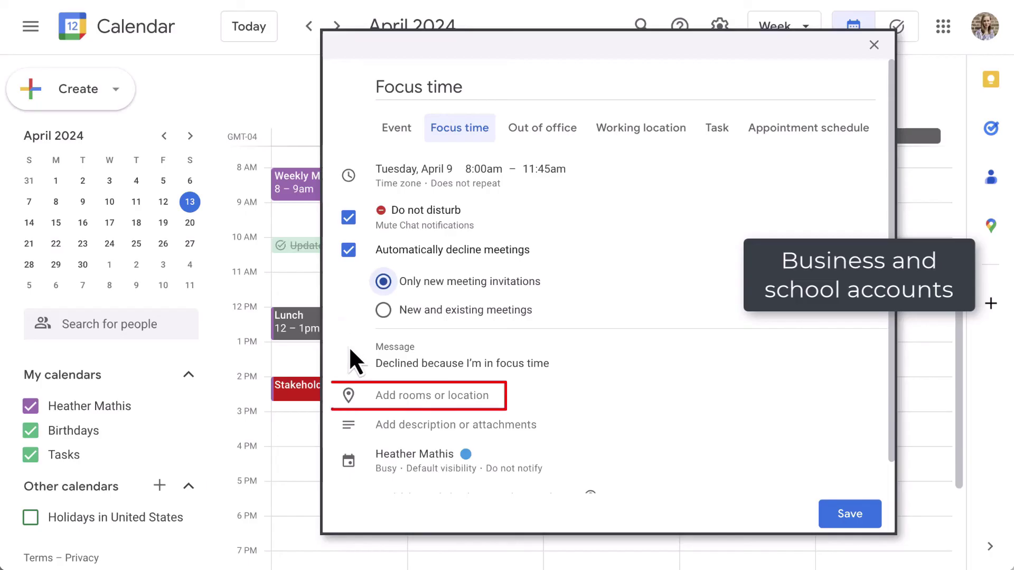